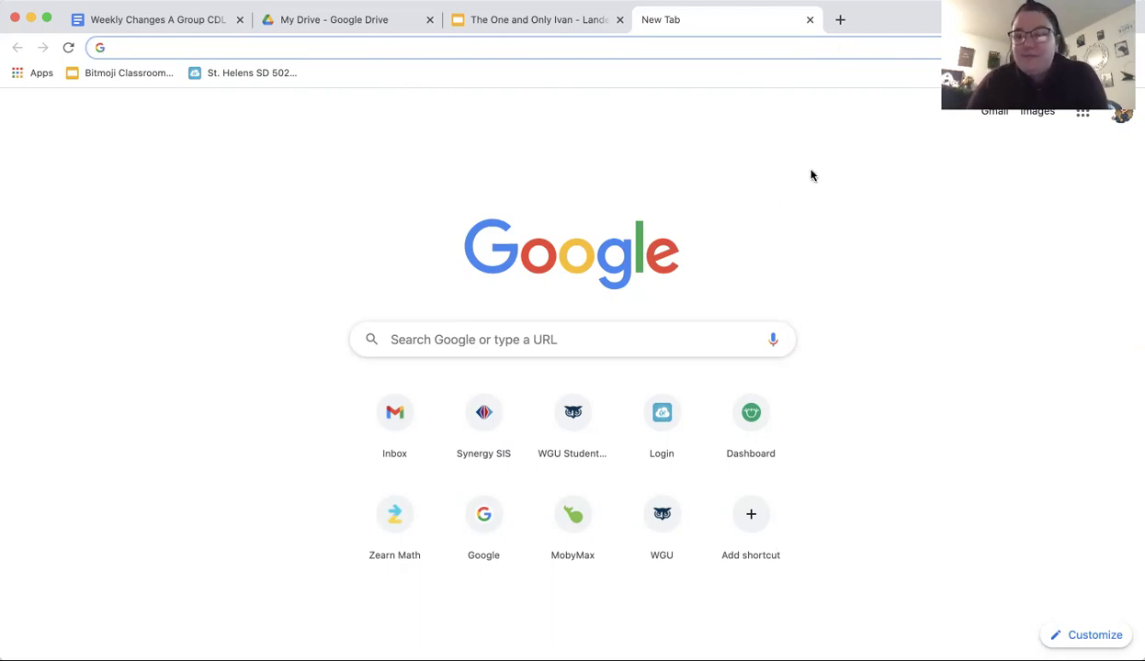
Go to Google Drive and open 'The One and Only Ivan - Landels' from Quick Access.
click(1048, 158)
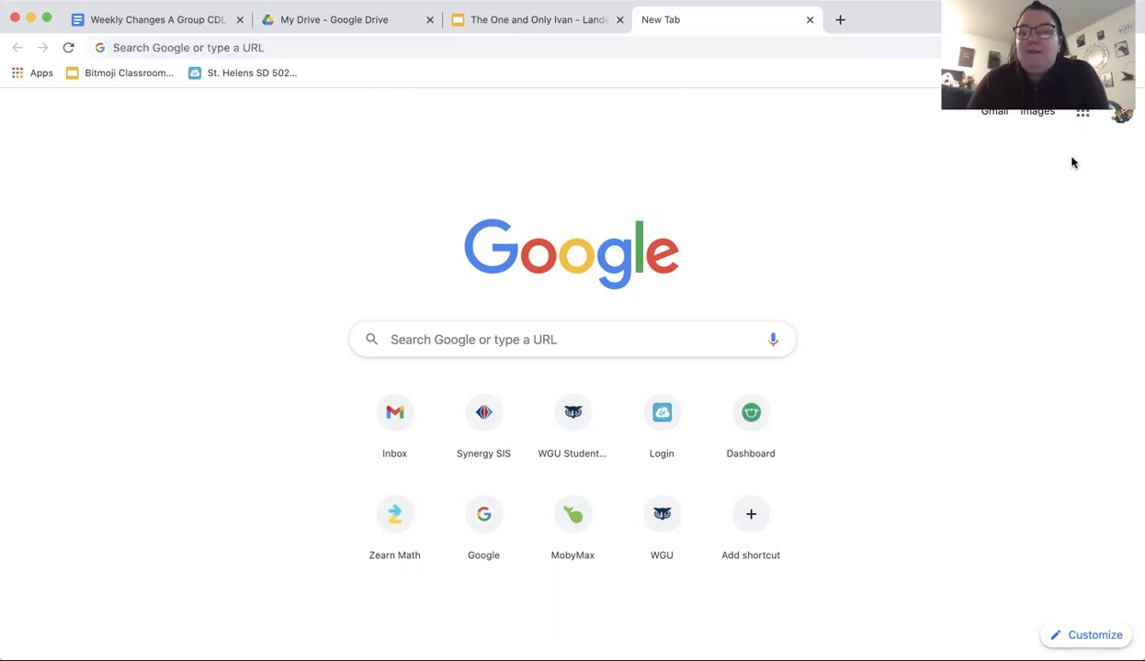
click(1086, 113)
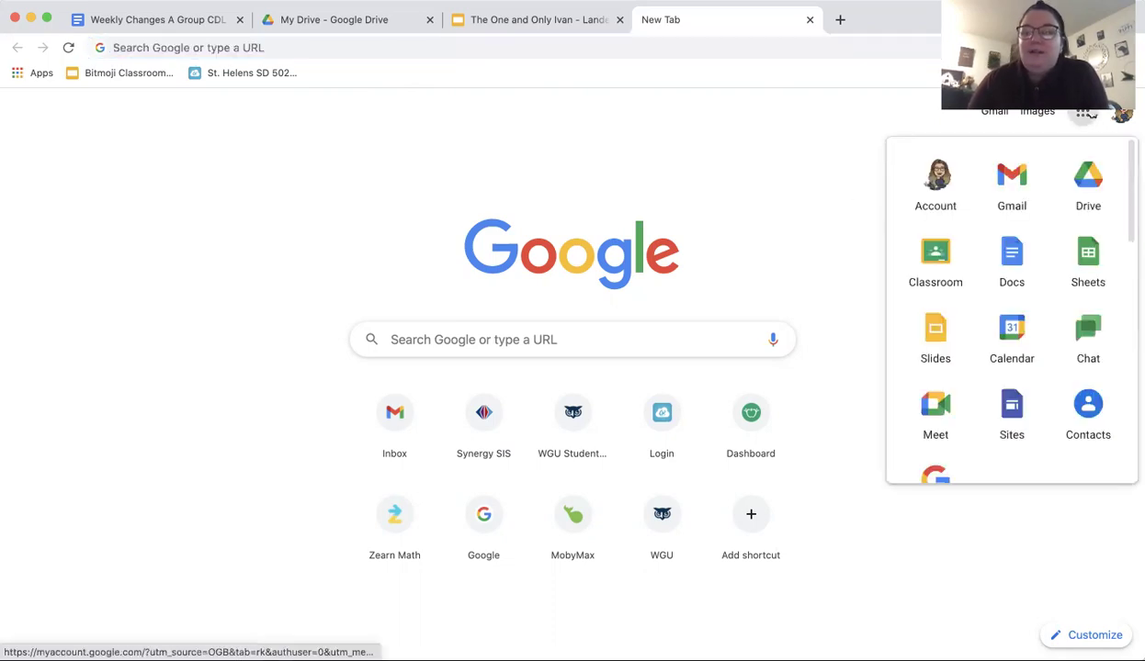
click(1081, 188)
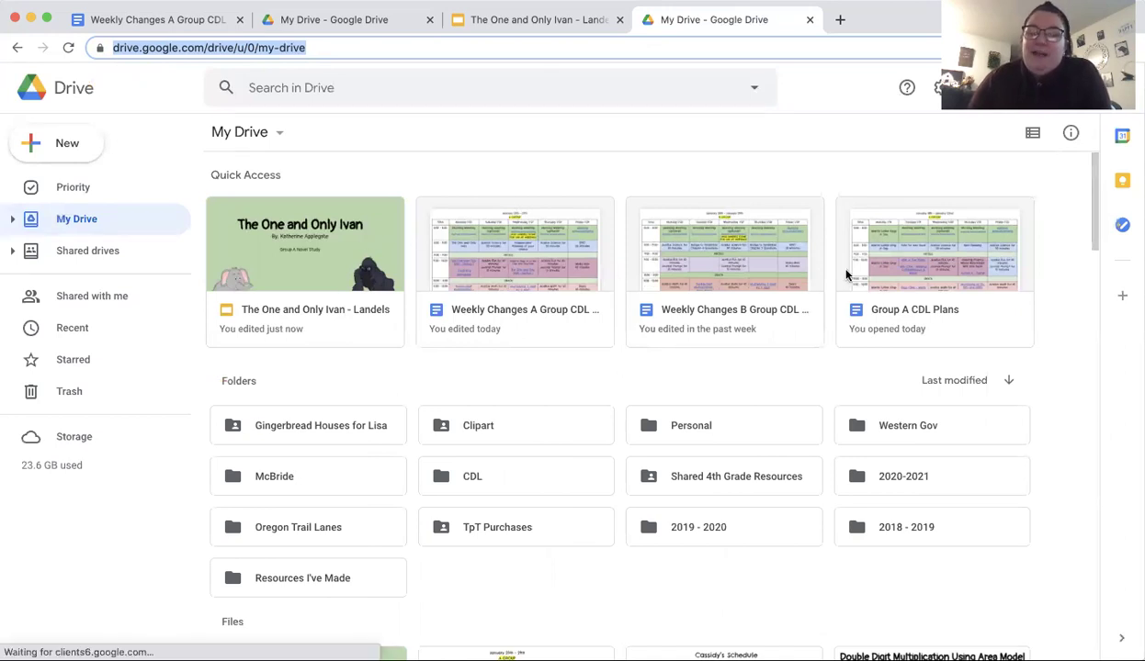
scroll(846, 274, down, 3)
scroll(811, 303, down, 3)
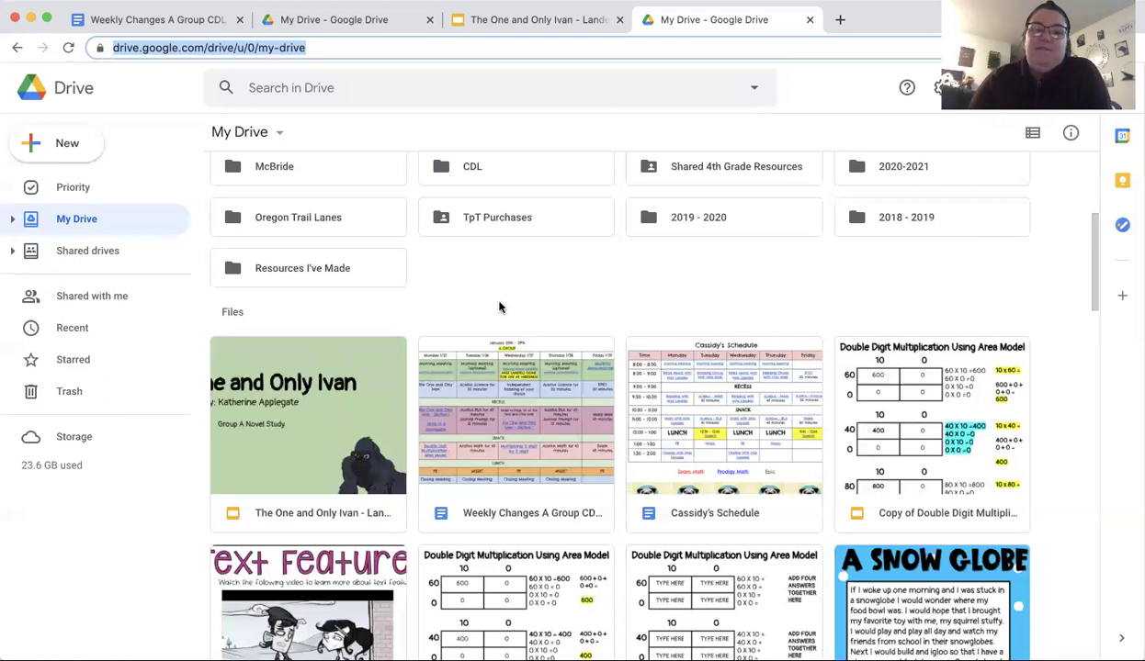
scroll(536, 281, up, 5)
scroll(537, 283, up, 1)
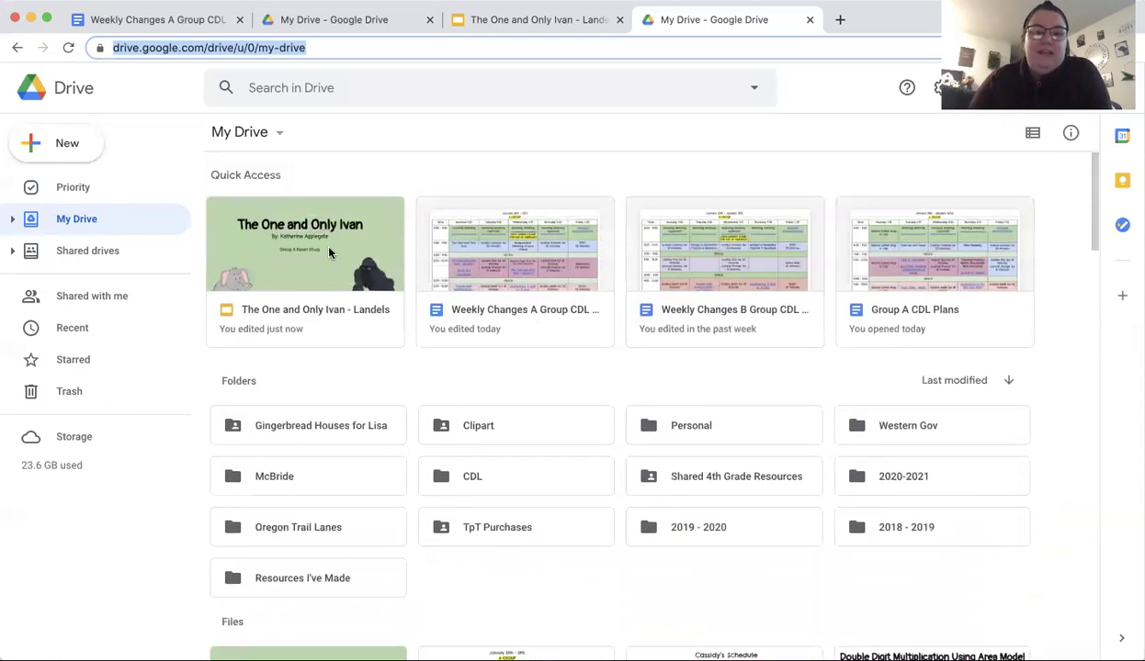
double_click(308, 248)
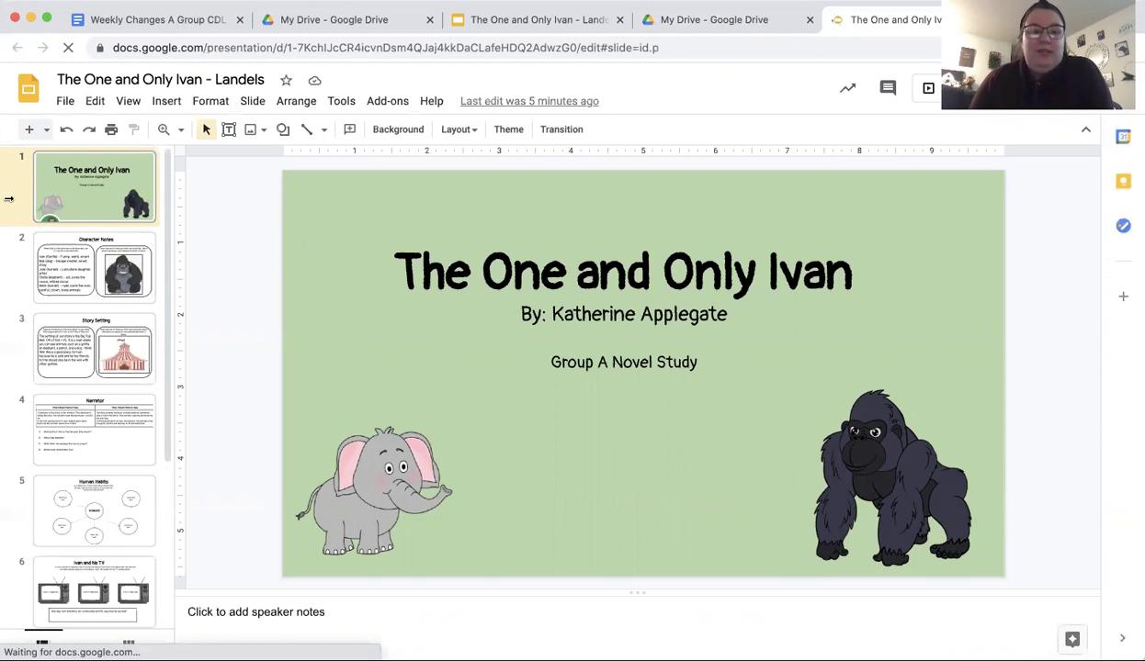
Review slide 2, Character Notes, then move to slide 3, Story Setting.
click(122, 272)
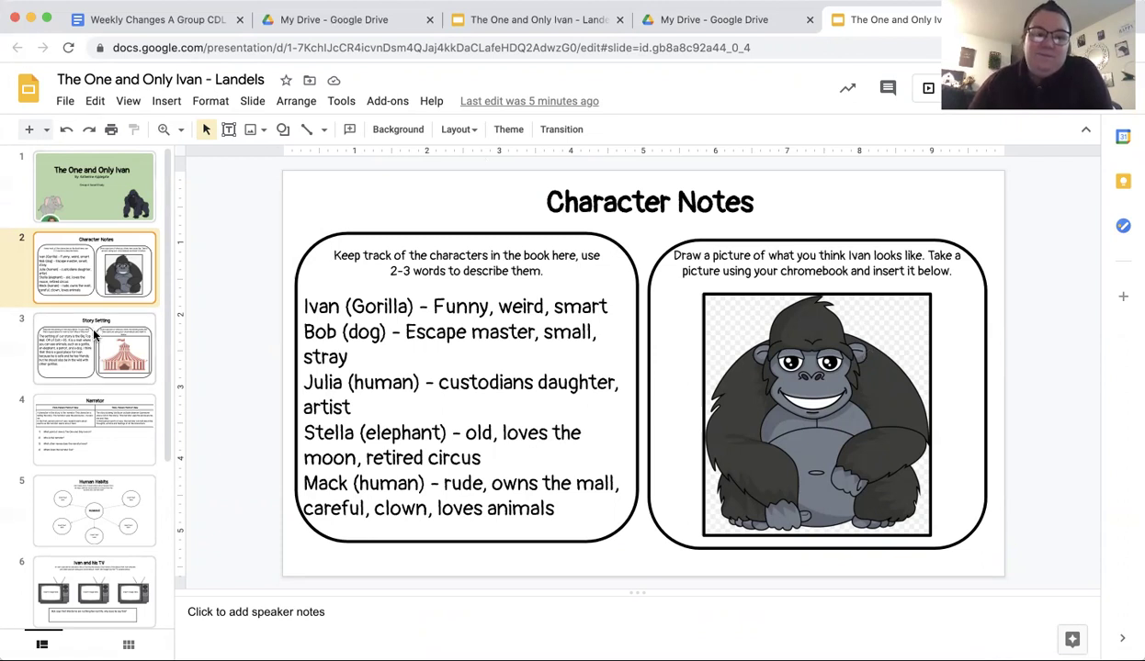
click(94, 336)
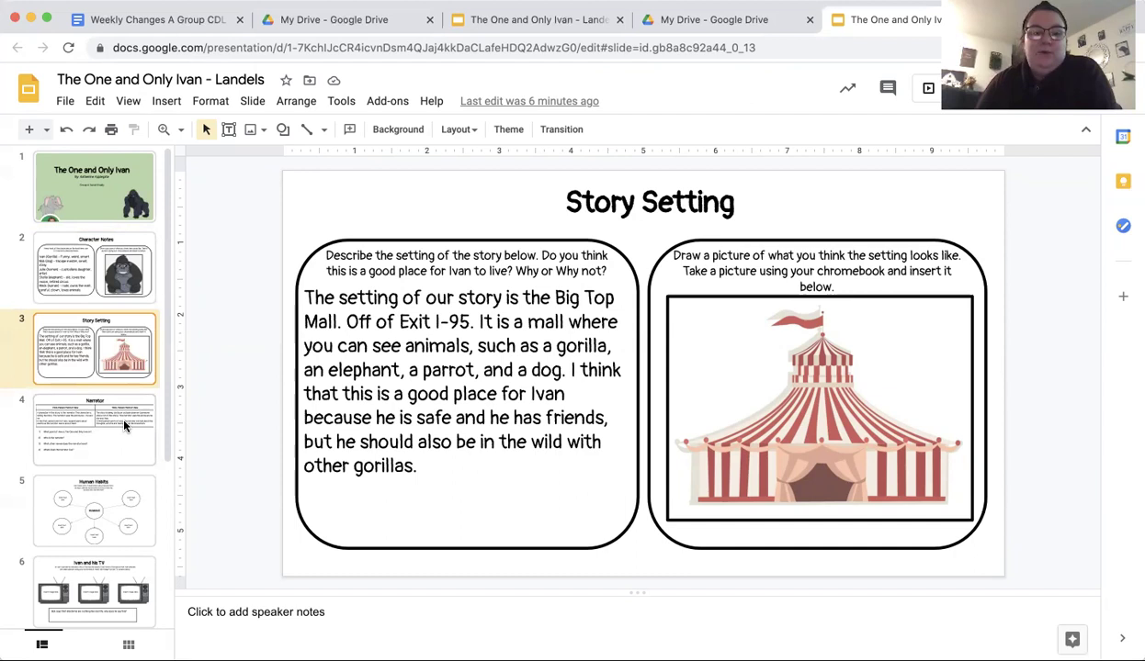
Go to slide 4, Narrator, with its first- versus third-person table.
click(125, 426)
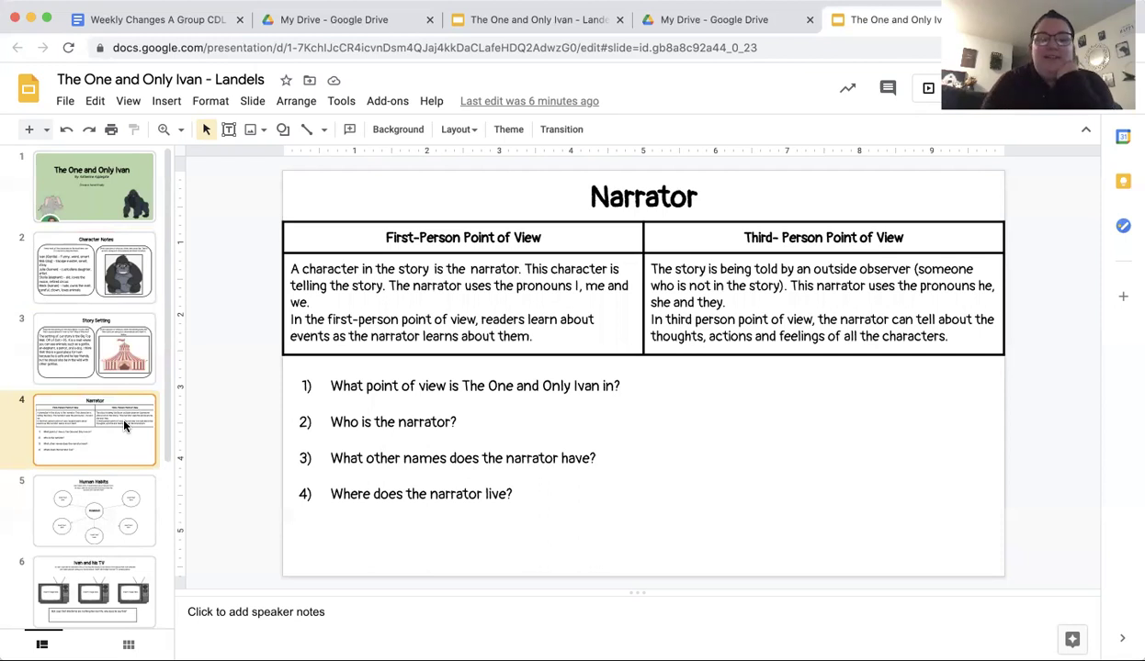
triple_click(449, 241)
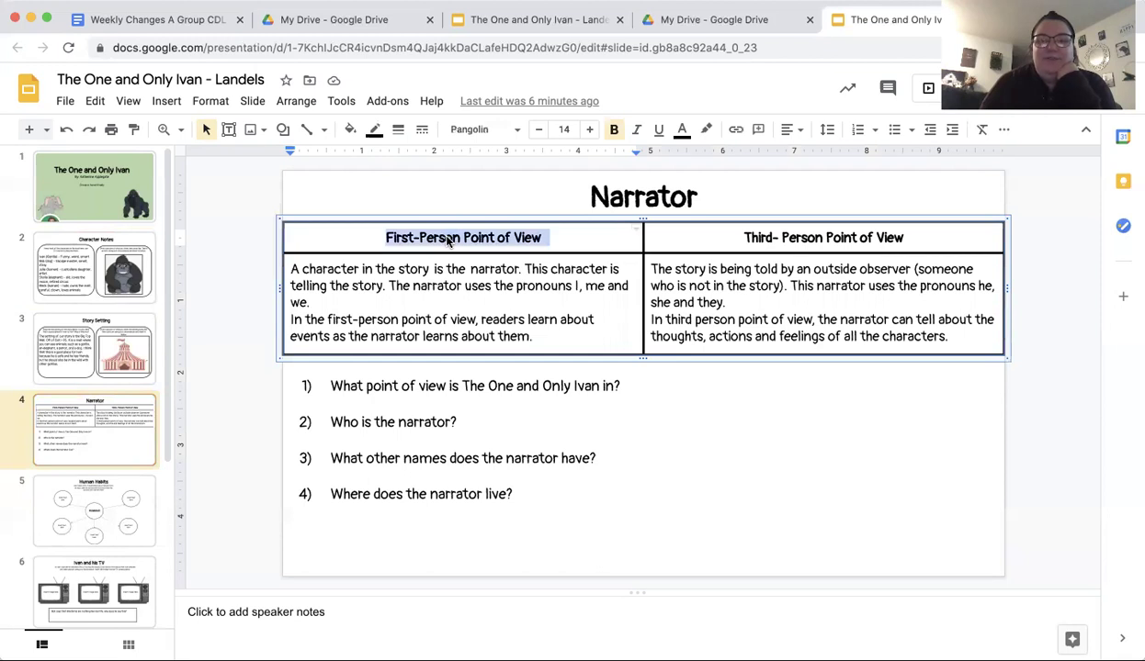
click(429, 305)
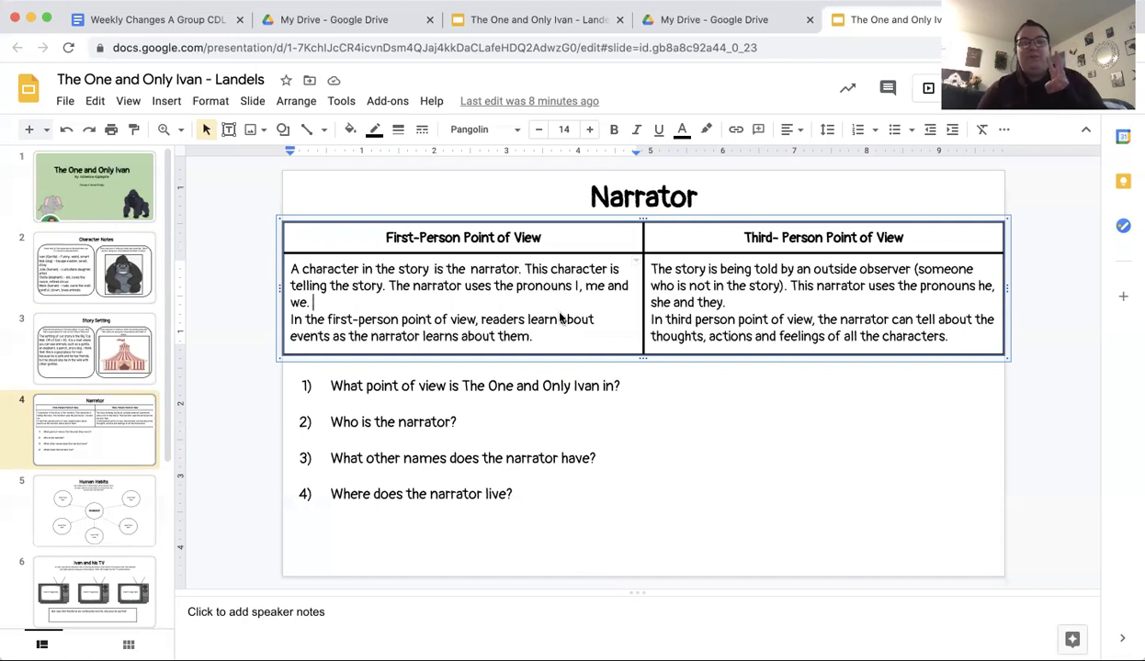
click(400, 435)
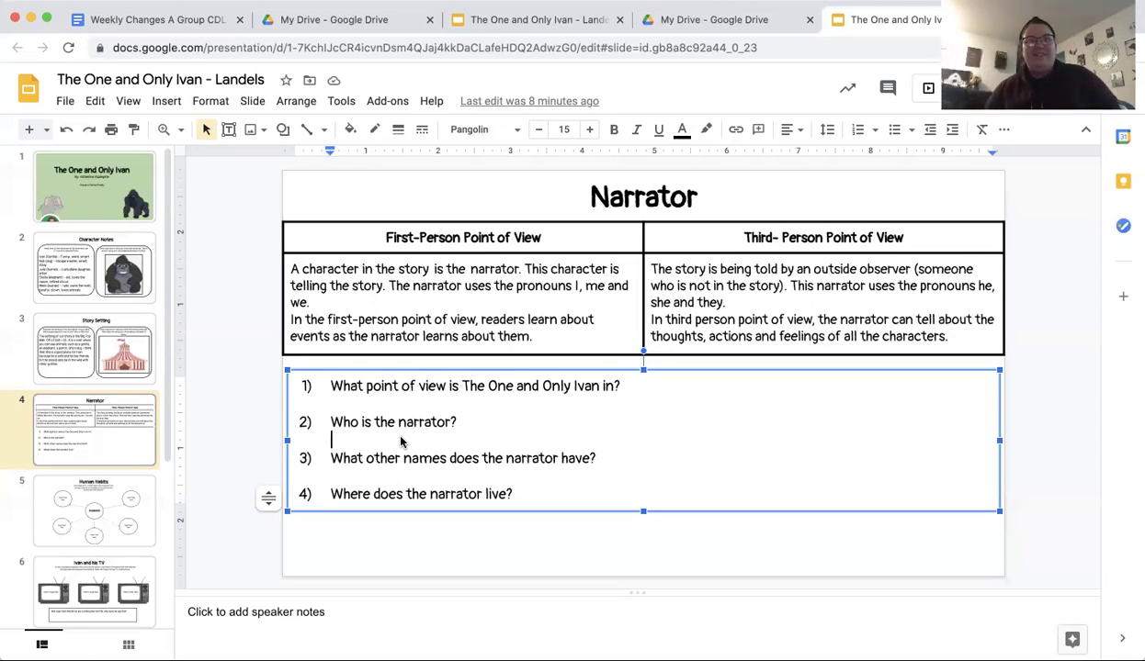
double_click(353, 481)
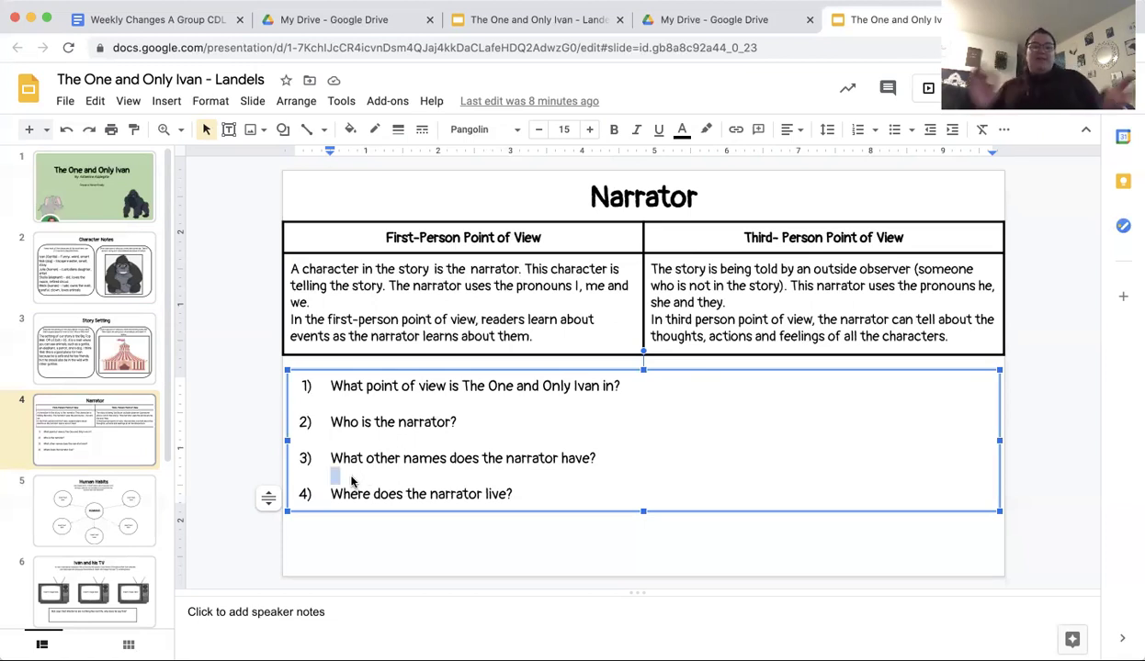
click(333, 476)
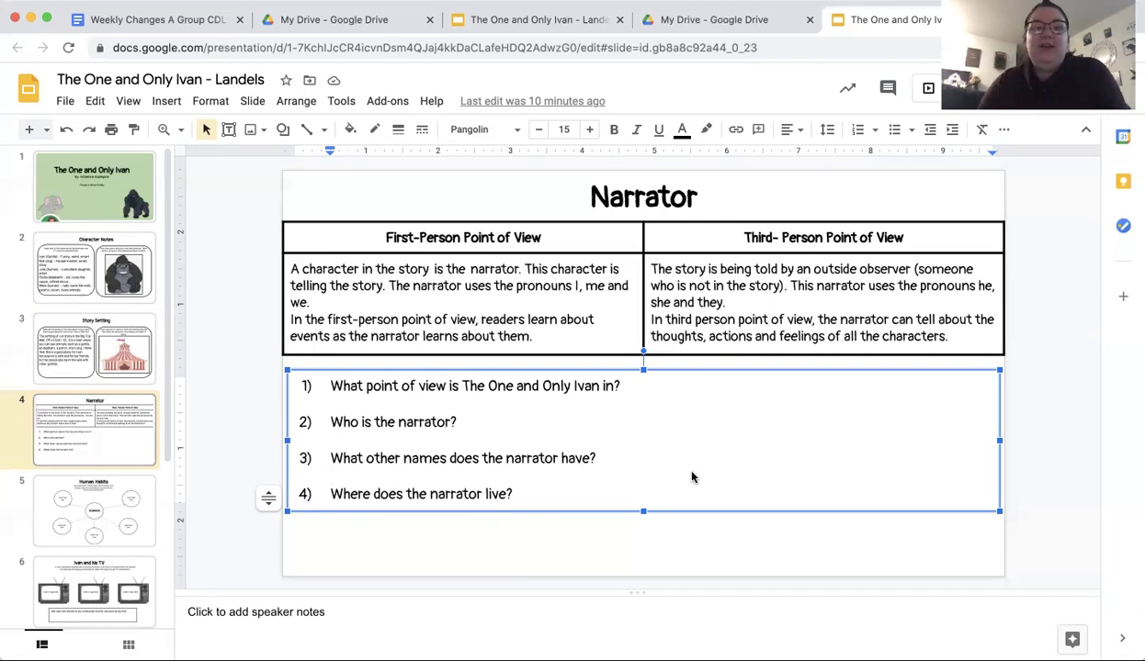
click(144, 505)
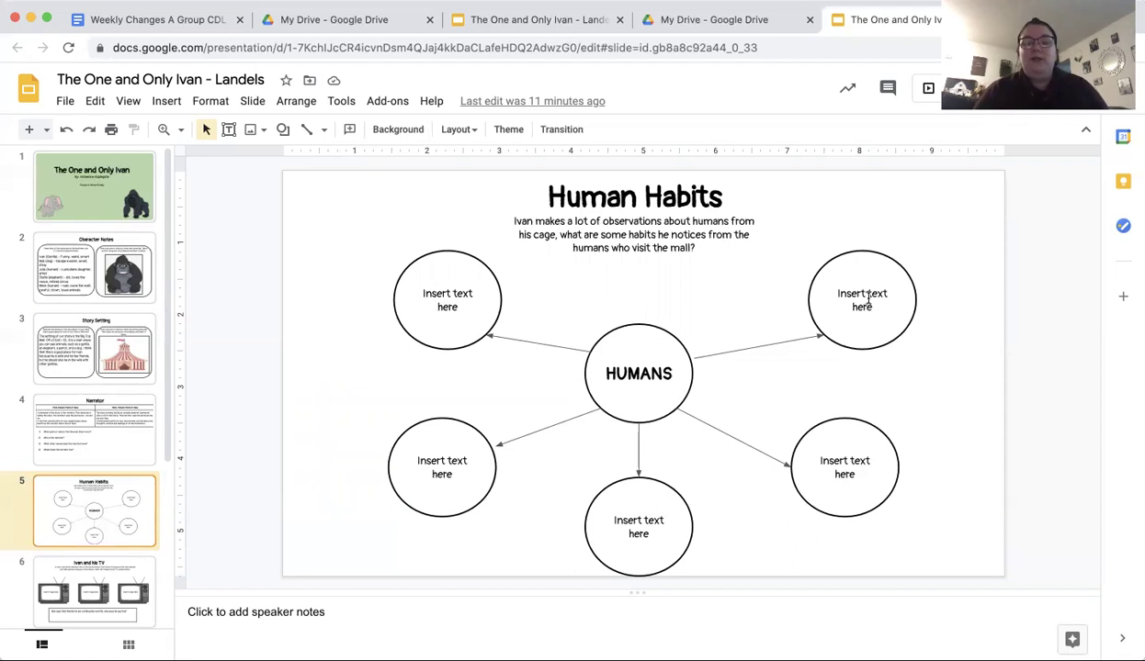
Replace the upper-right circle's placeholder text with 'Humans waste words.'.
click(868, 298)
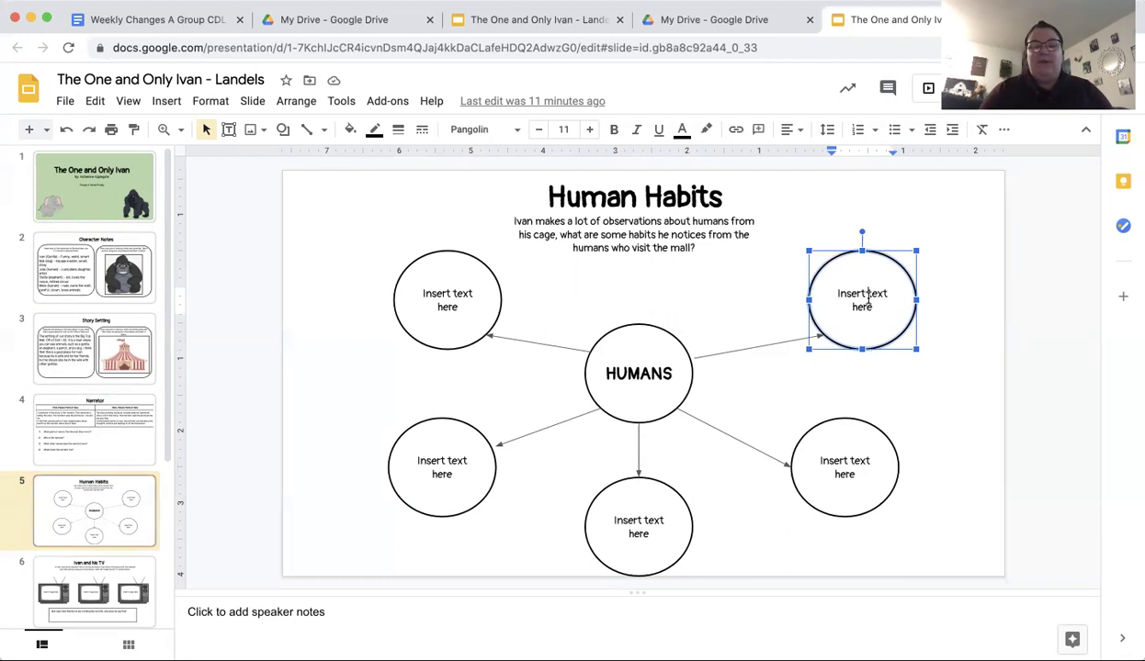
triple_click(868, 299)
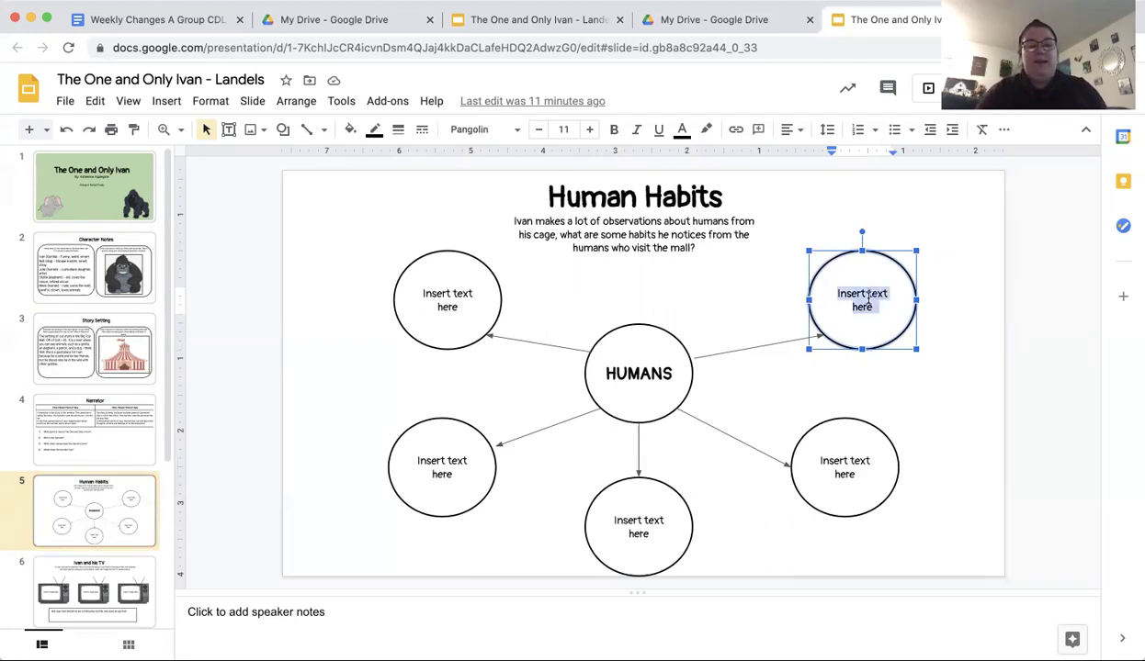
text(Humans )
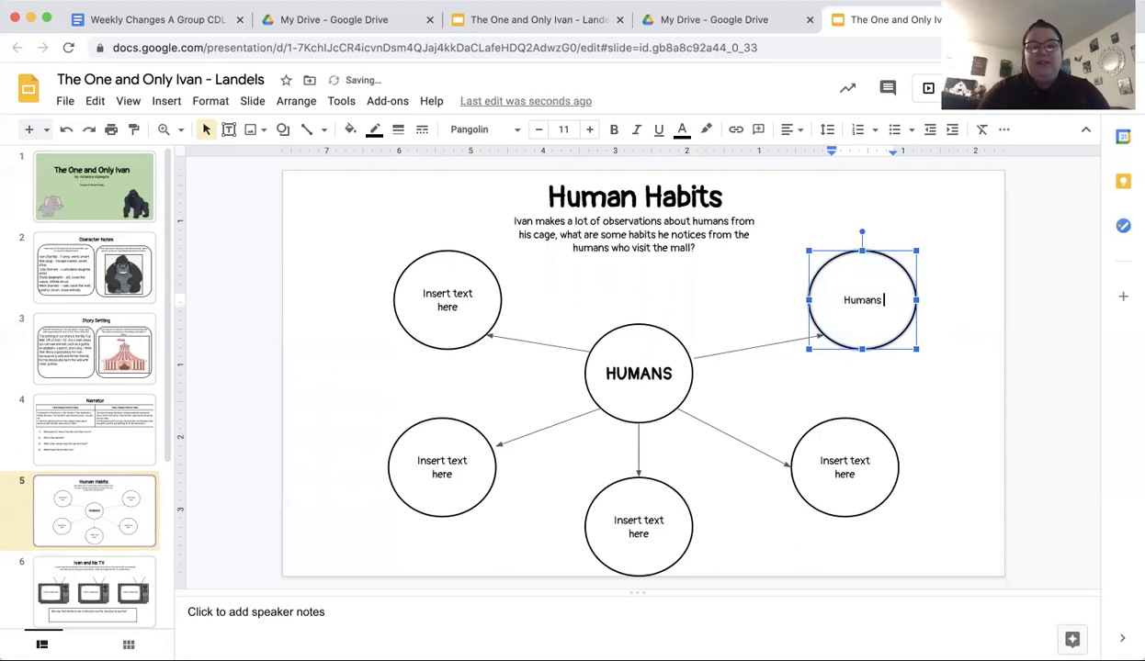
text(waste words)
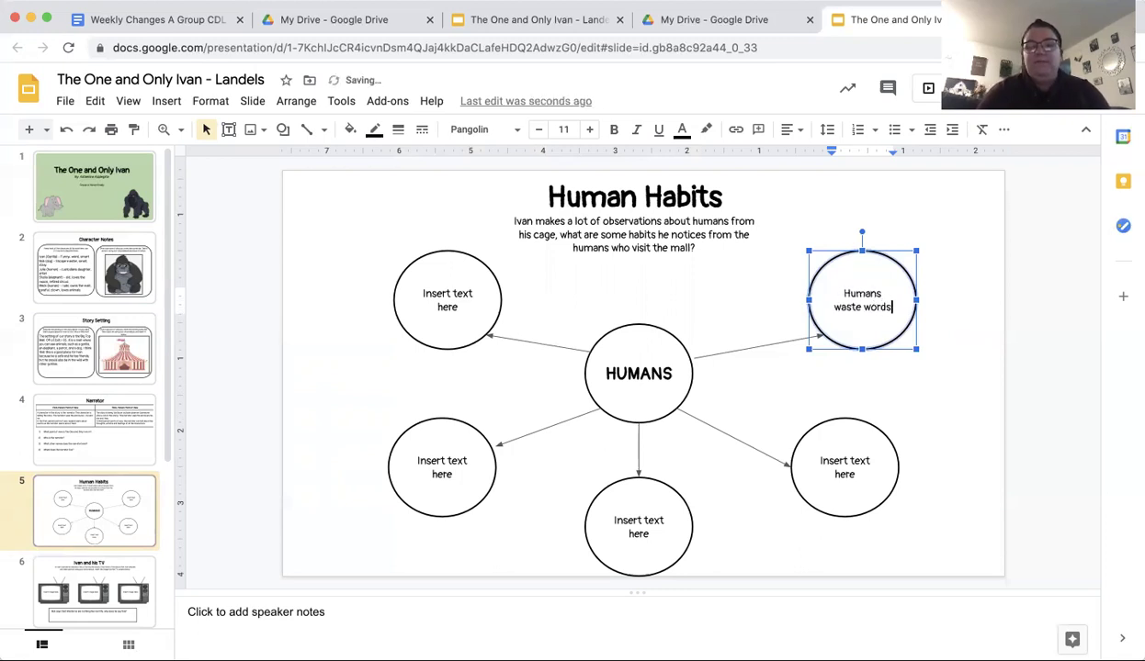
text(.)
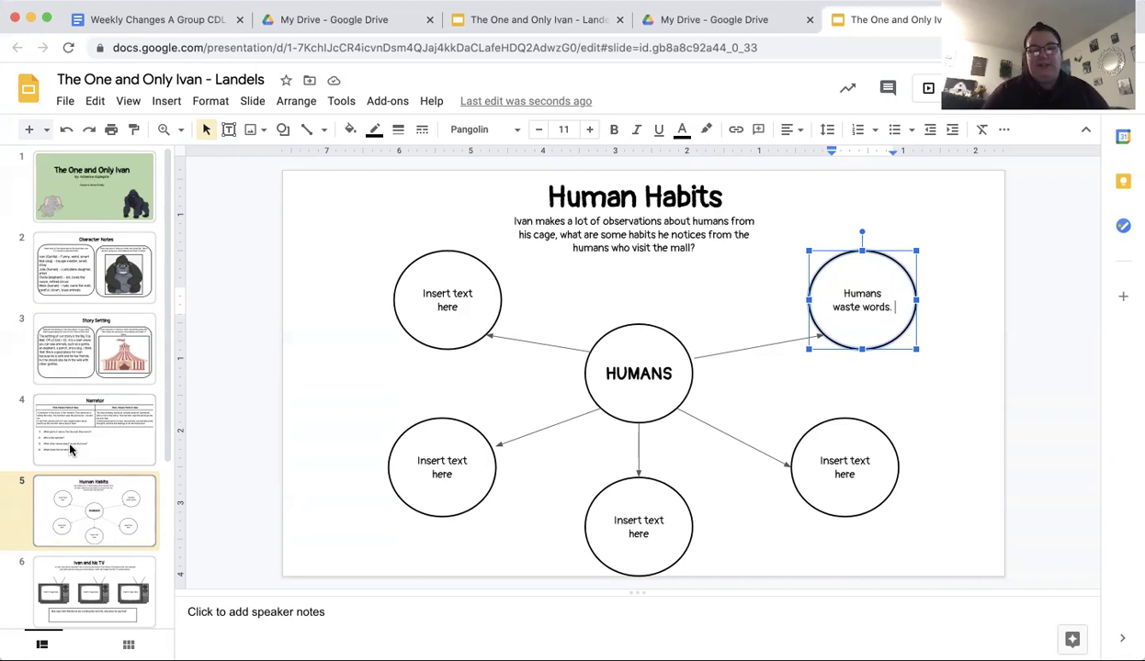
Scroll the filmstrip and open slide 6, Ivan and his TV.
scroll(70, 448, down, 3)
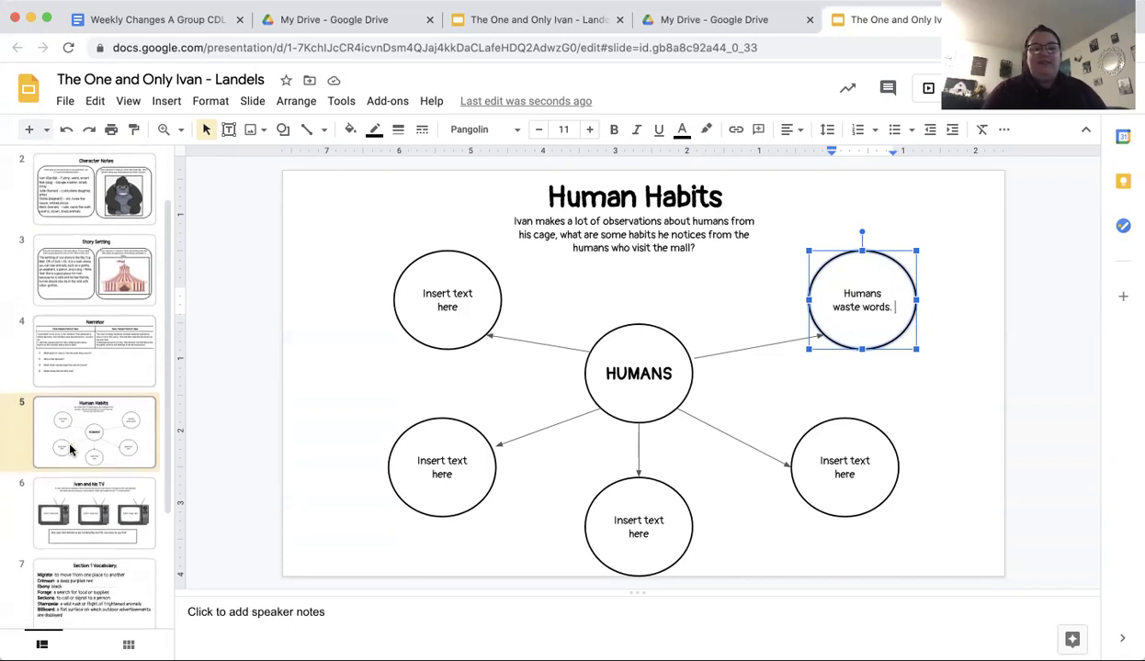
click(84, 507)
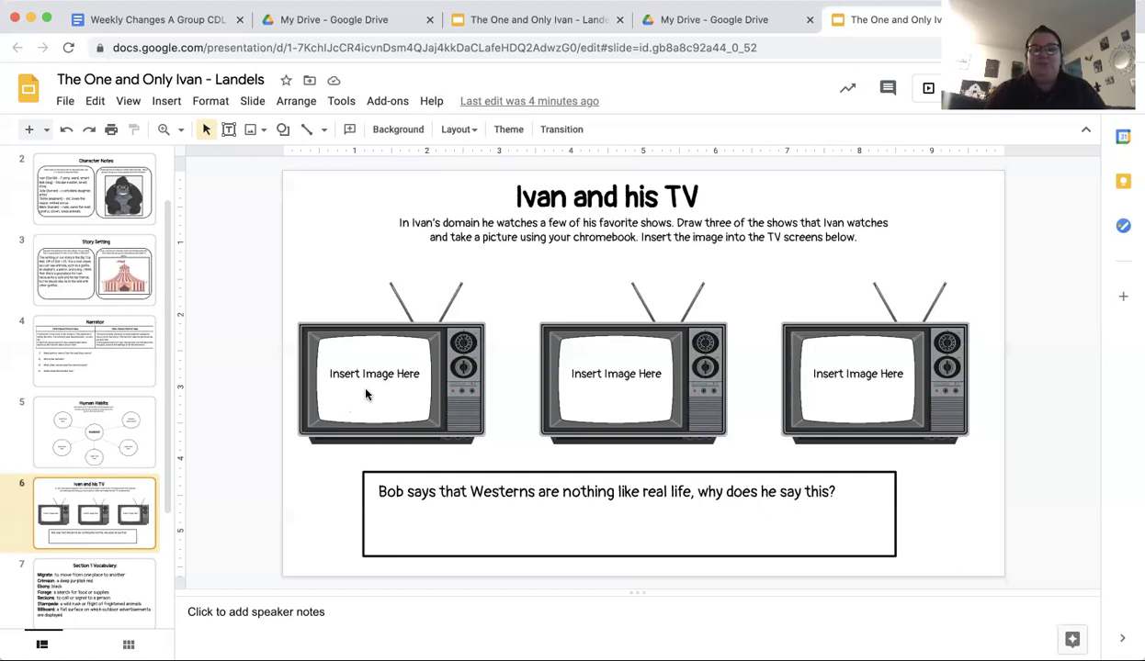
Insert a webcam photo of the pencil bear drawing onto slide 6.
click(166, 104)
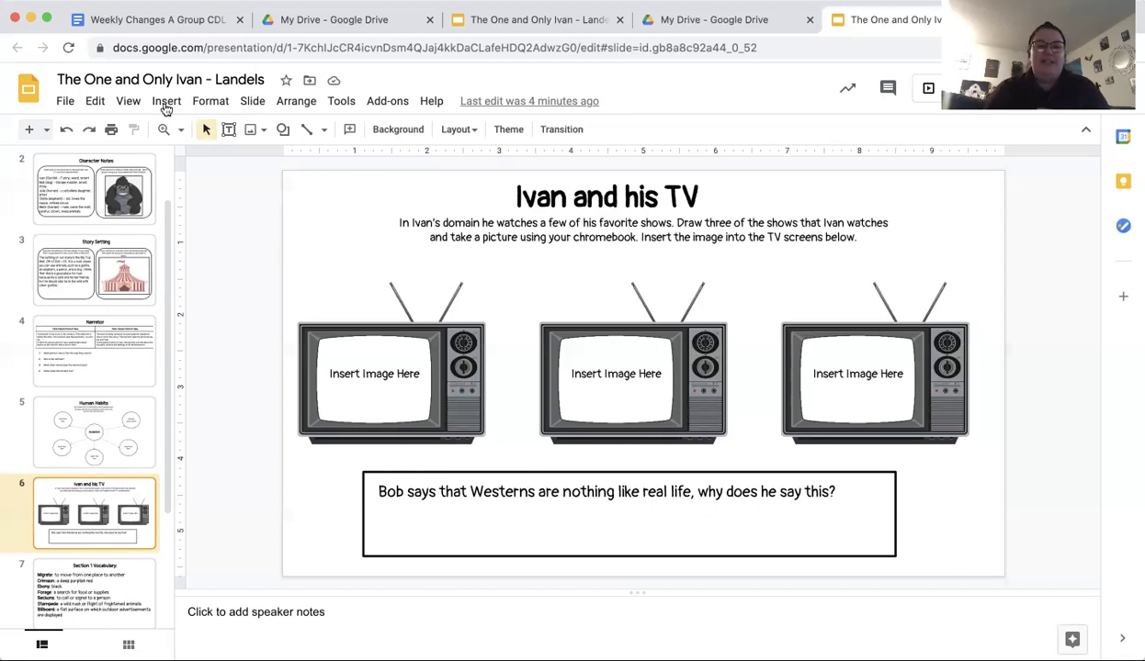
mouse_move(179, 132)
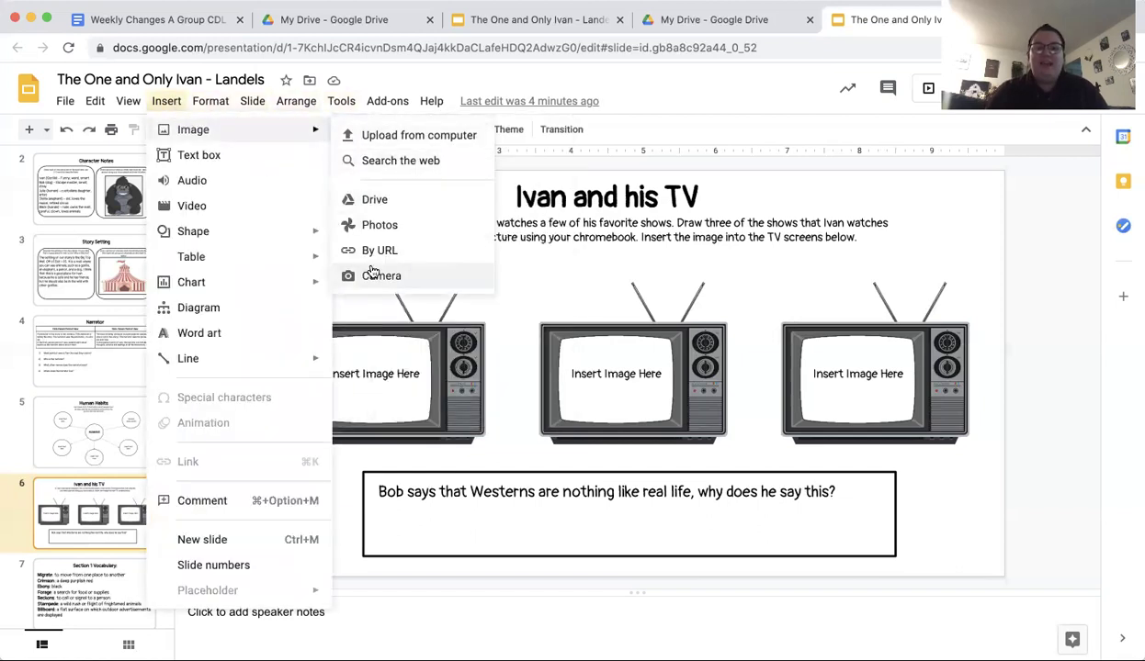
click(371, 273)
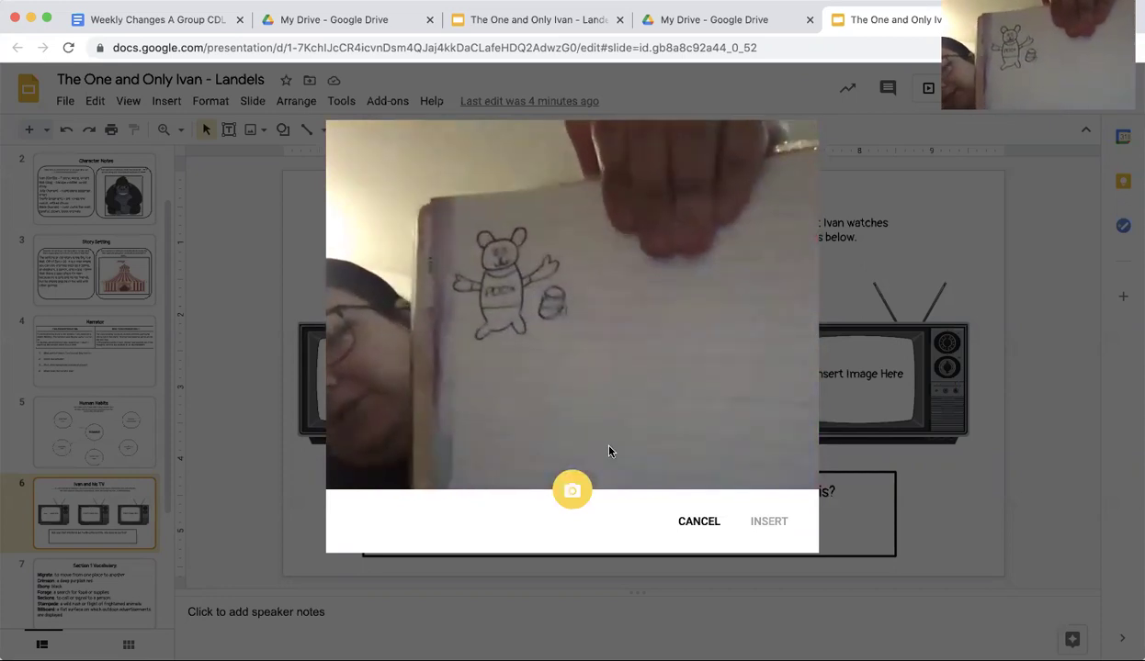
click(572, 496)
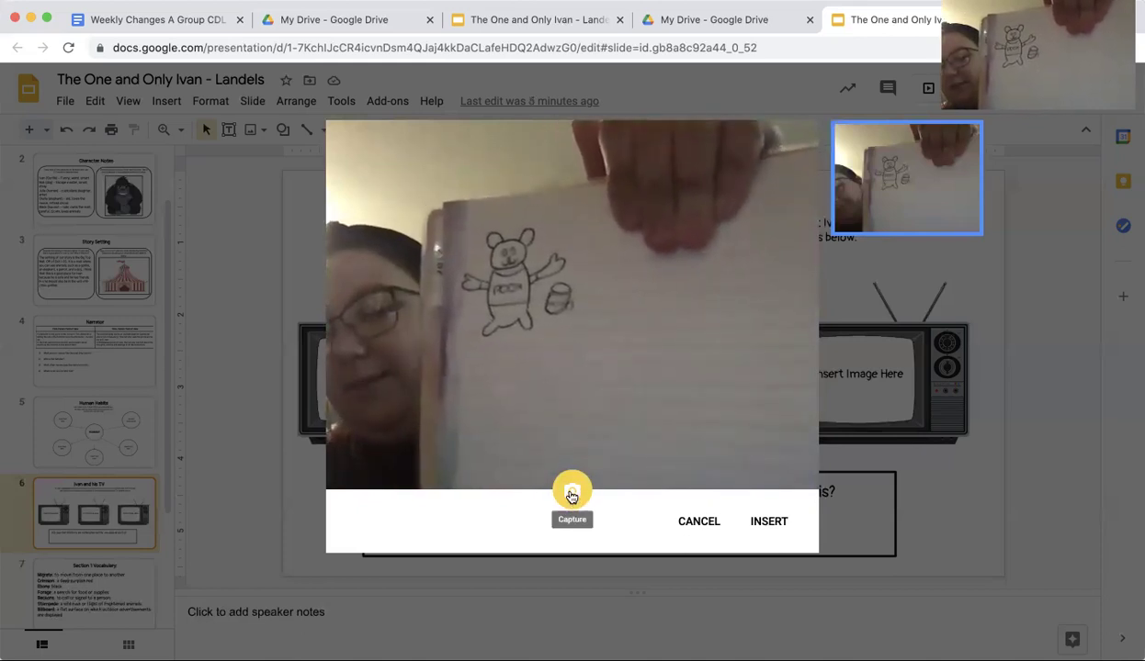
click(571, 496)
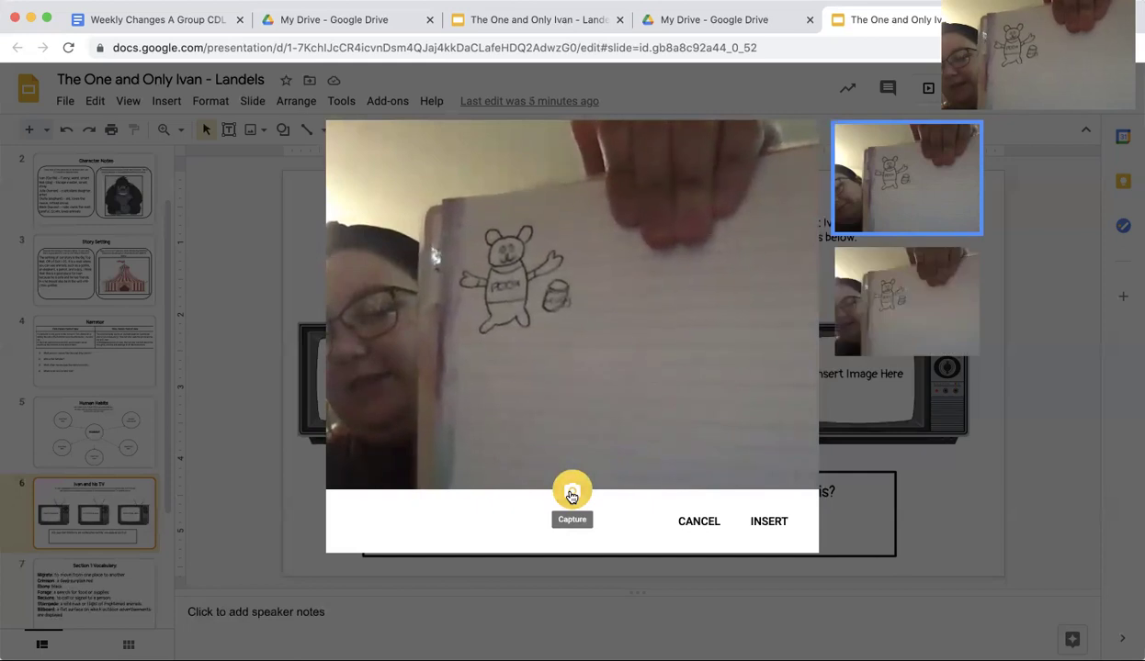
click(769, 521)
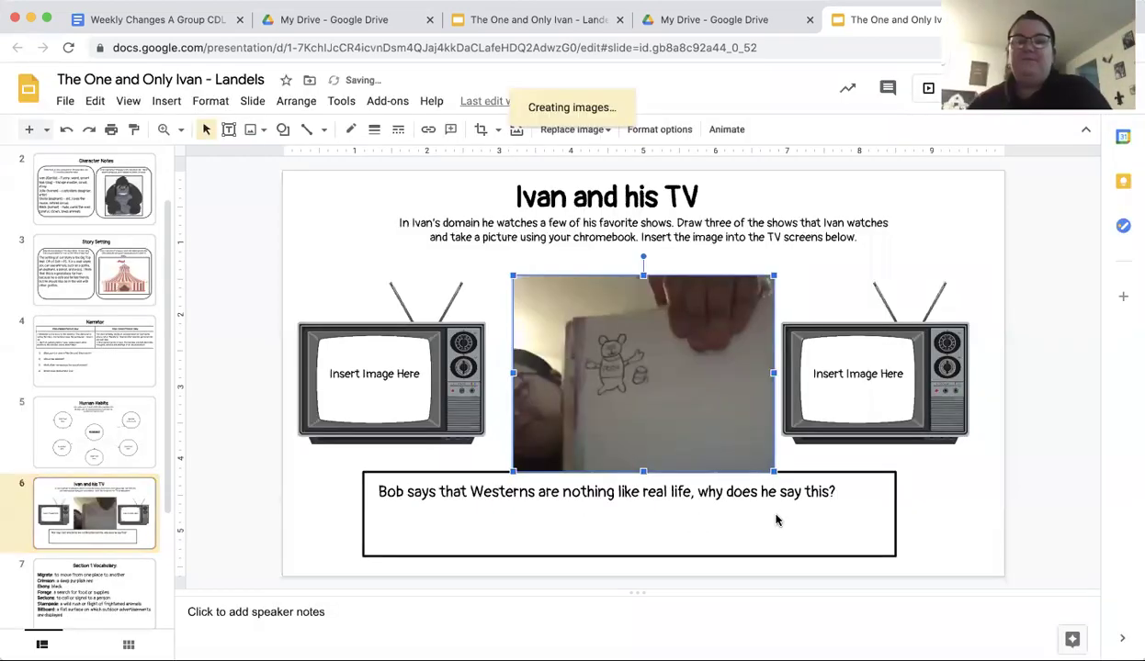
Crop the drawing photo in from the bottom-left, bottom-right and top.
double_click(577, 381)
drag(511, 465, 579, 428)
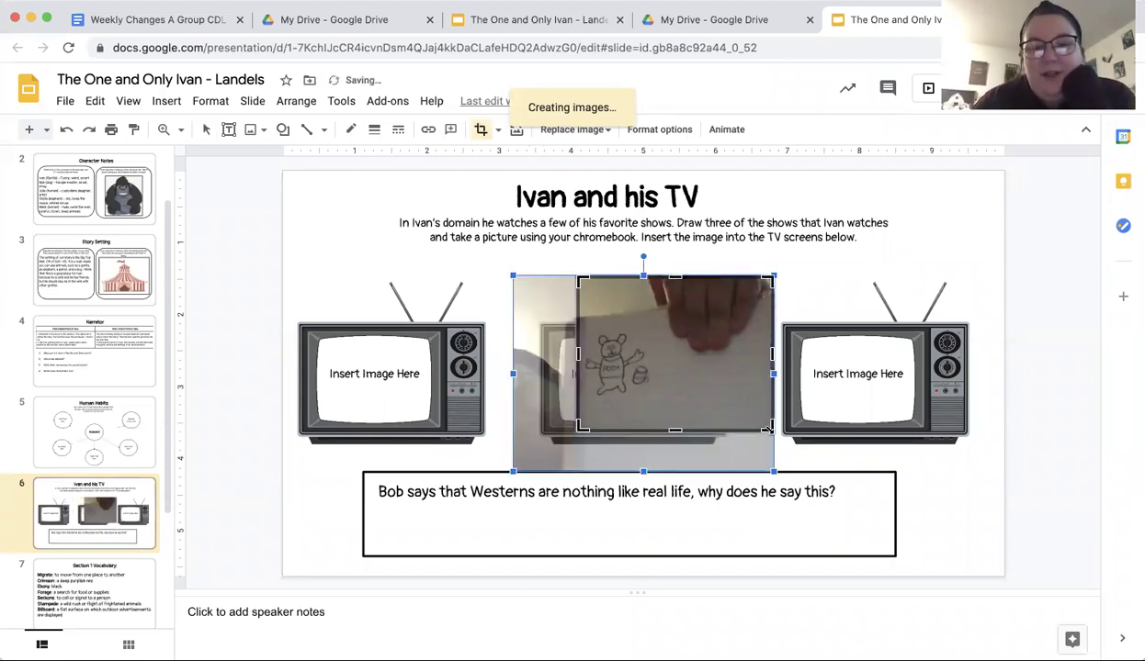
drag(770, 428, 662, 414)
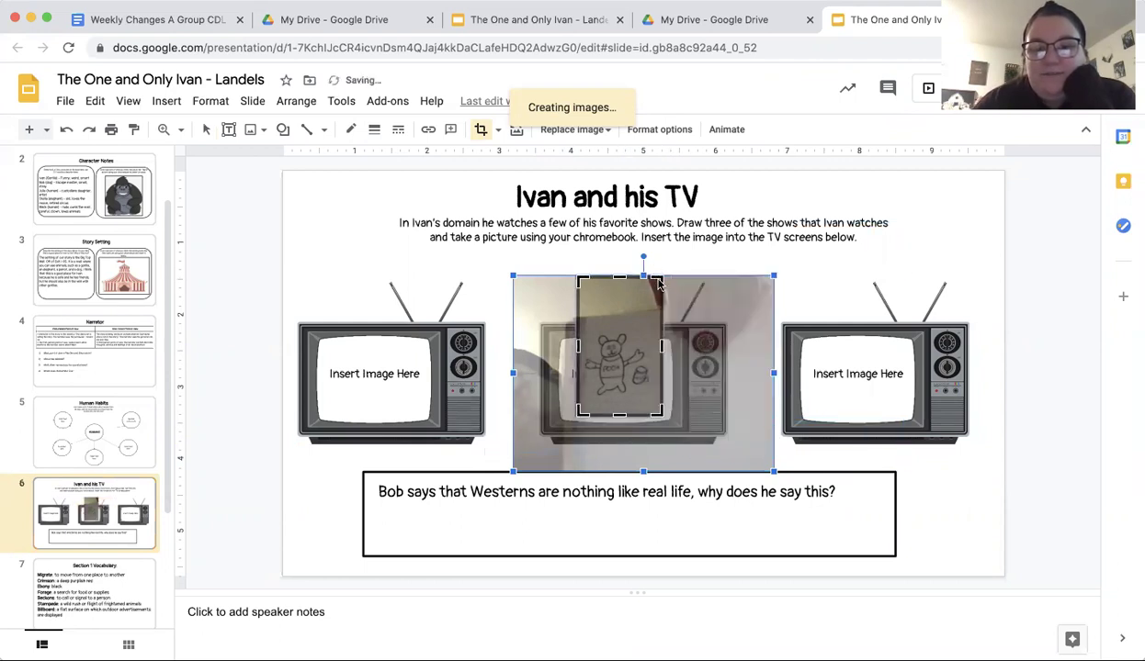
drag(654, 280, 657, 318)
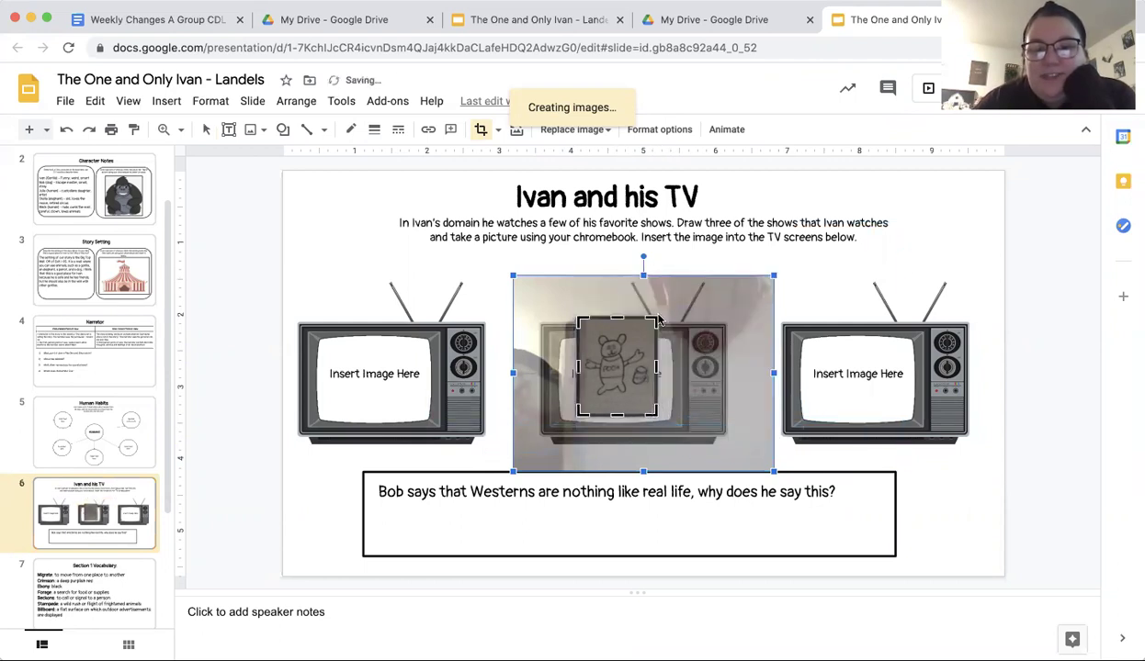
click(838, 289)
click(625, 333)
Move the drawing onto the left TV screen, trim its top and bottom, and nudge it right.
mouse_move(556, 374)
mouse_down()
mouse_move(345, 383)
mouse_move(418, 381)
mouse_up()
double_click(381, 386)
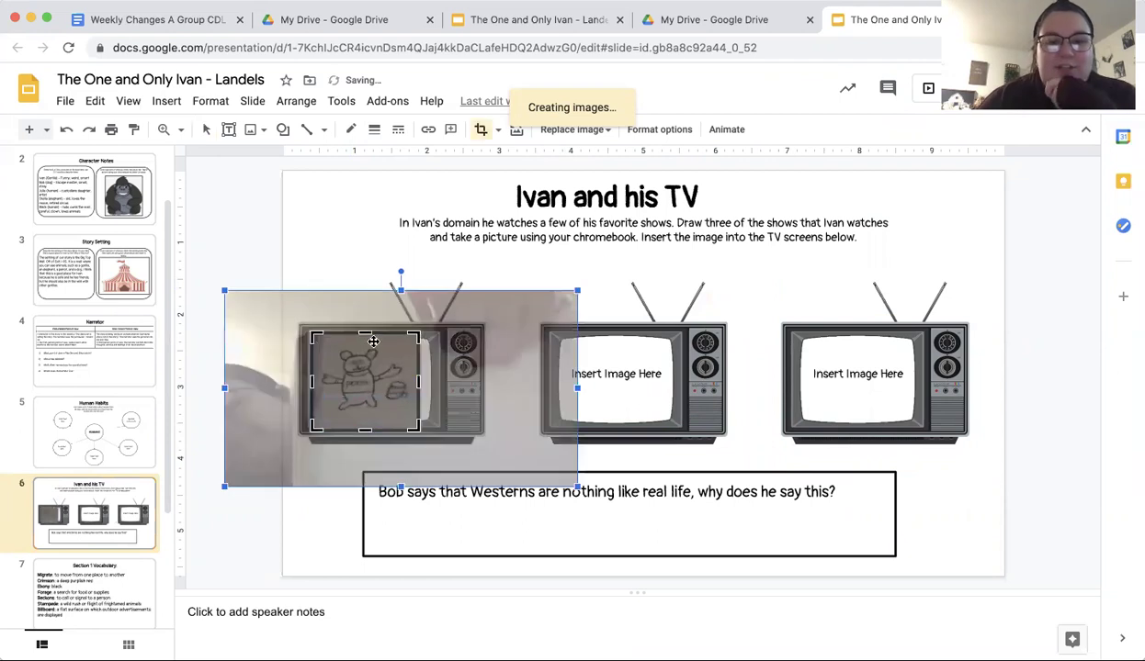
drag(361, 333, 364, 343)
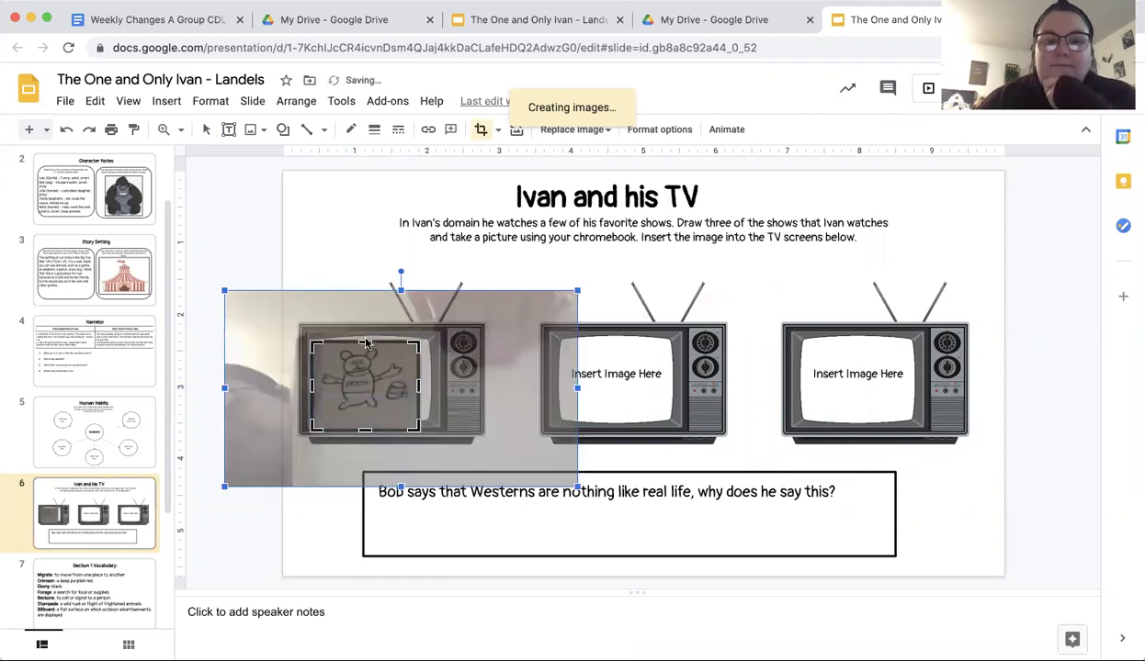
drag(365, 430, 362, 416)
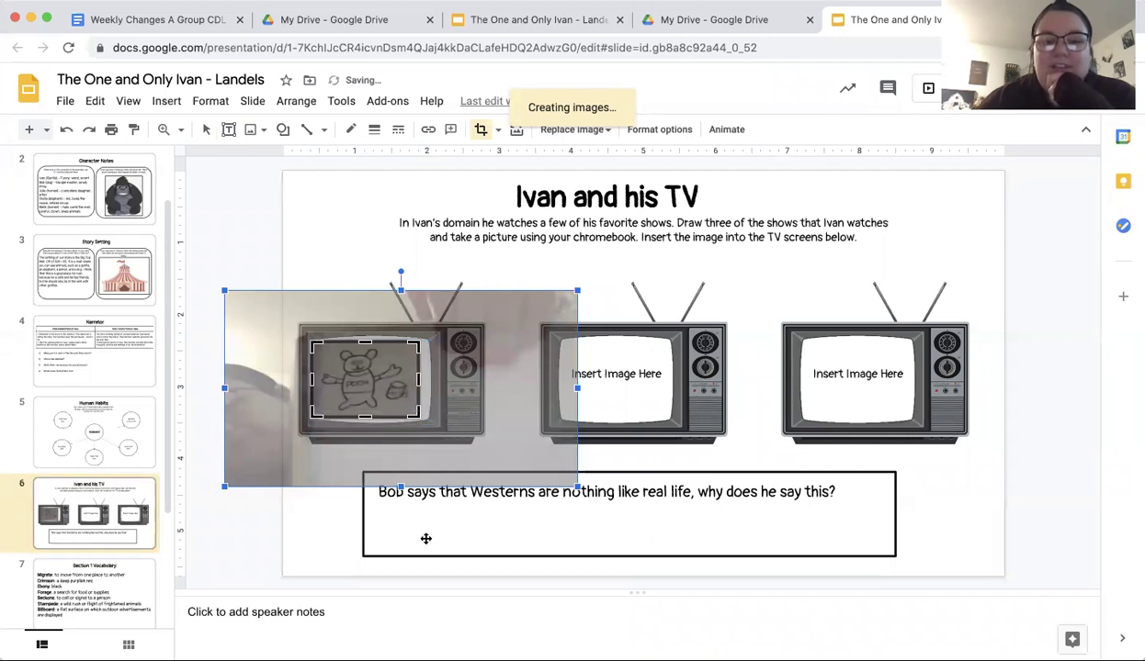
key(Escape)
key(Right)
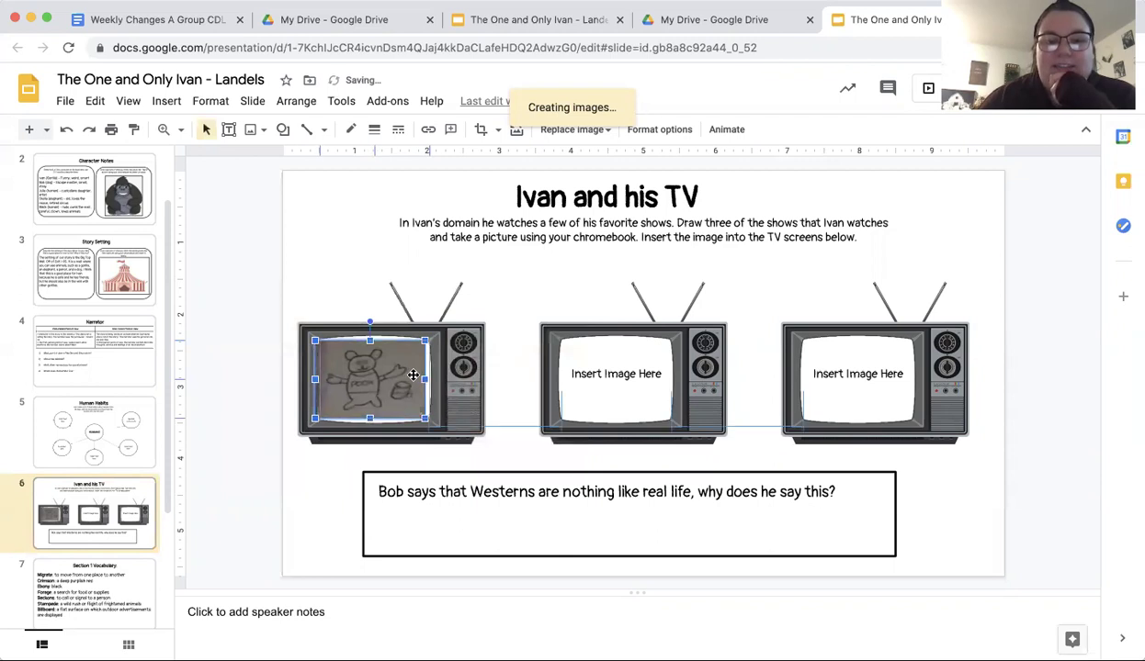
click(546, 290)
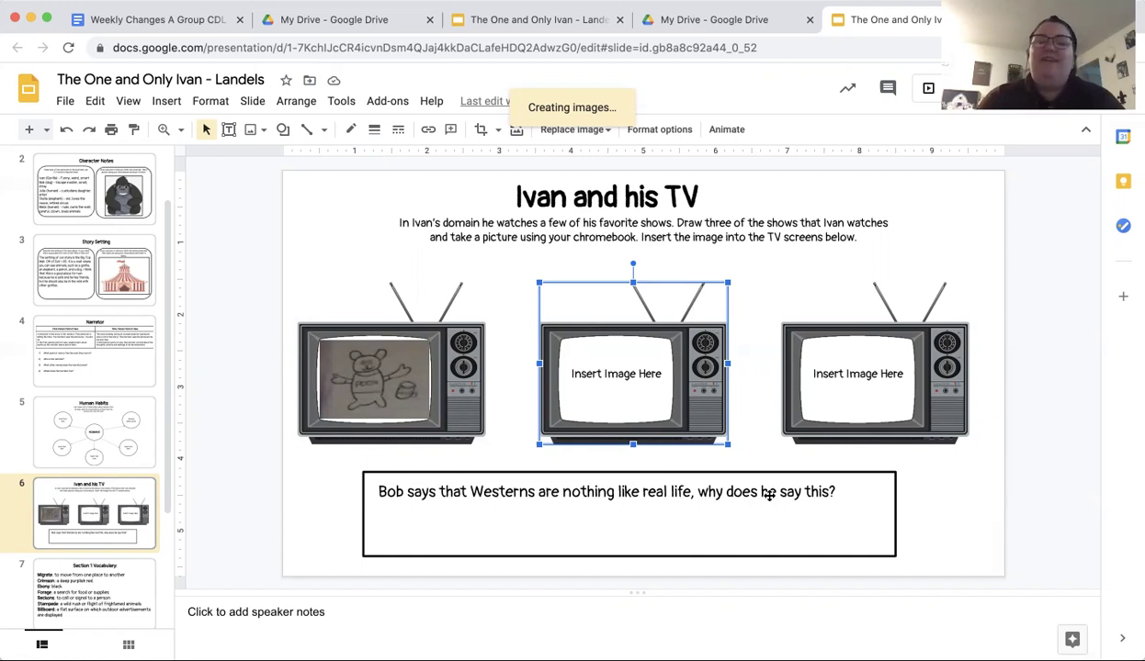
Select the question text box under the TVs, then go to slide 7, Section 1 Vocabulary.
click(825, 492)
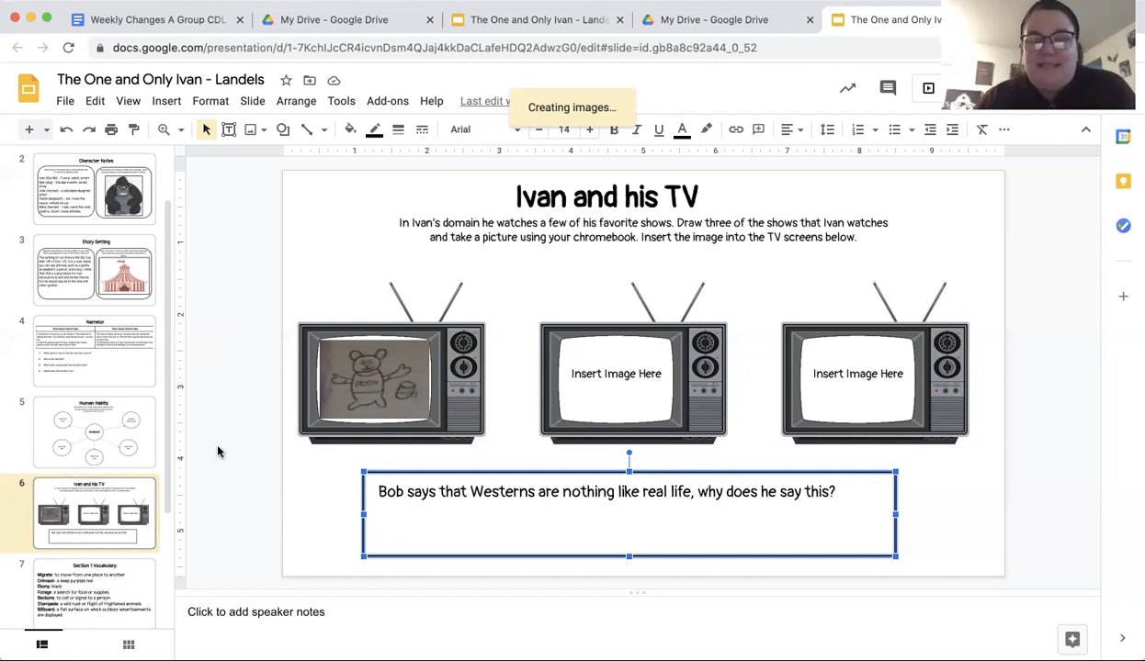
click(102, 570)
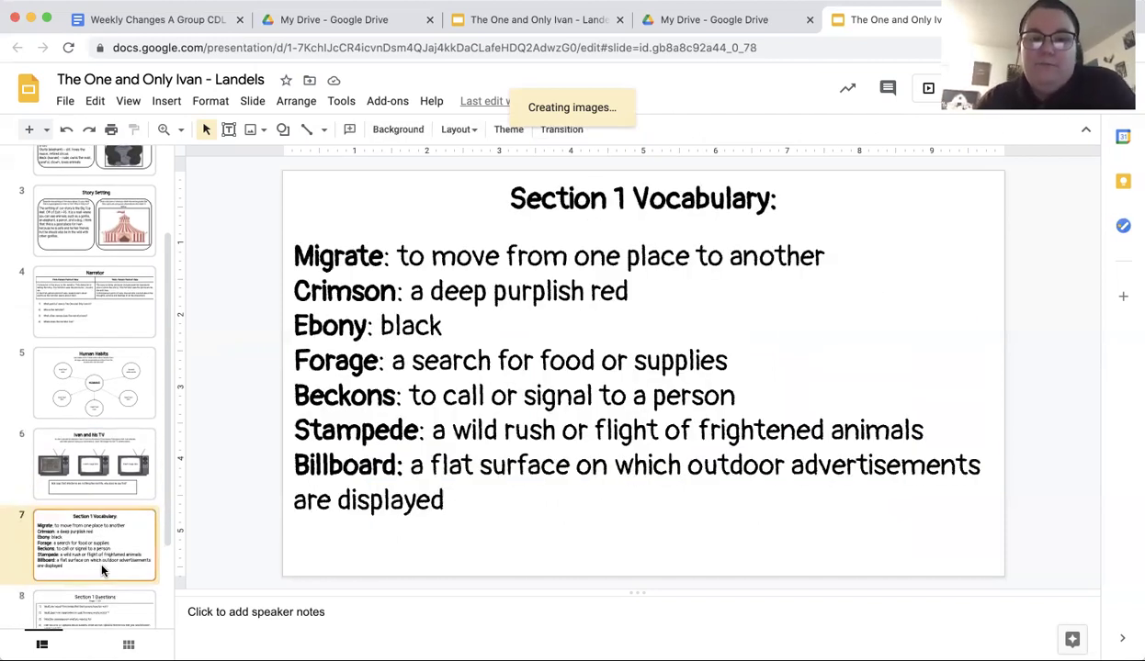
Look over both Section 1 Questions slides, then return to slide 8's questions 1–8 text box.
scroll(102, 569, down, 2)
click(104, 522)
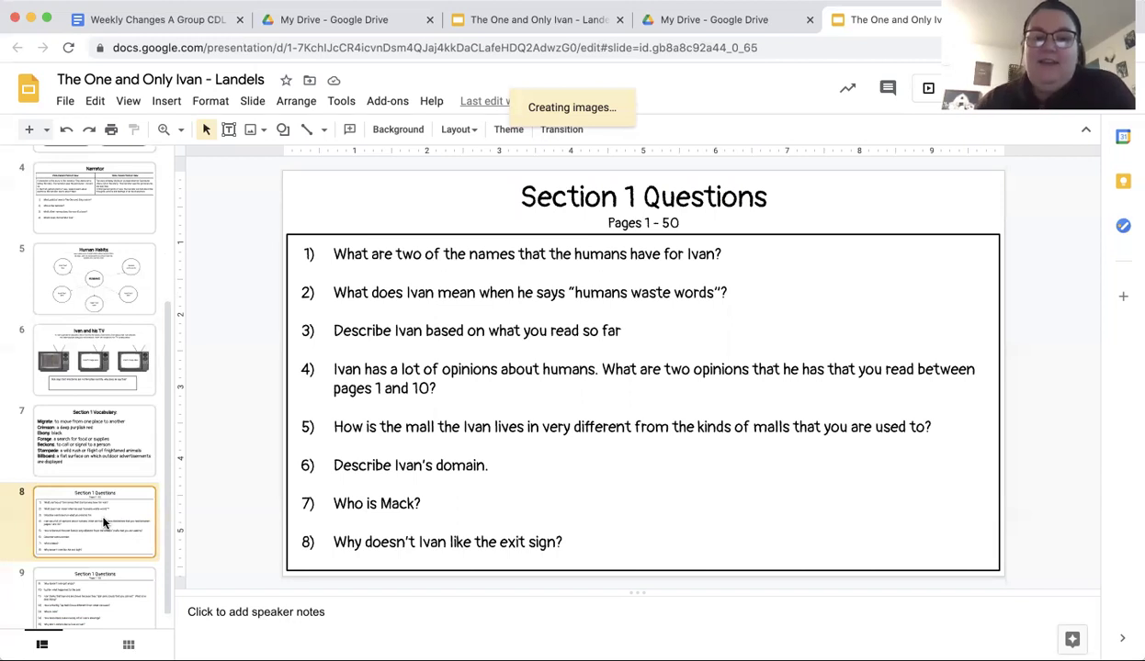
key(Down)
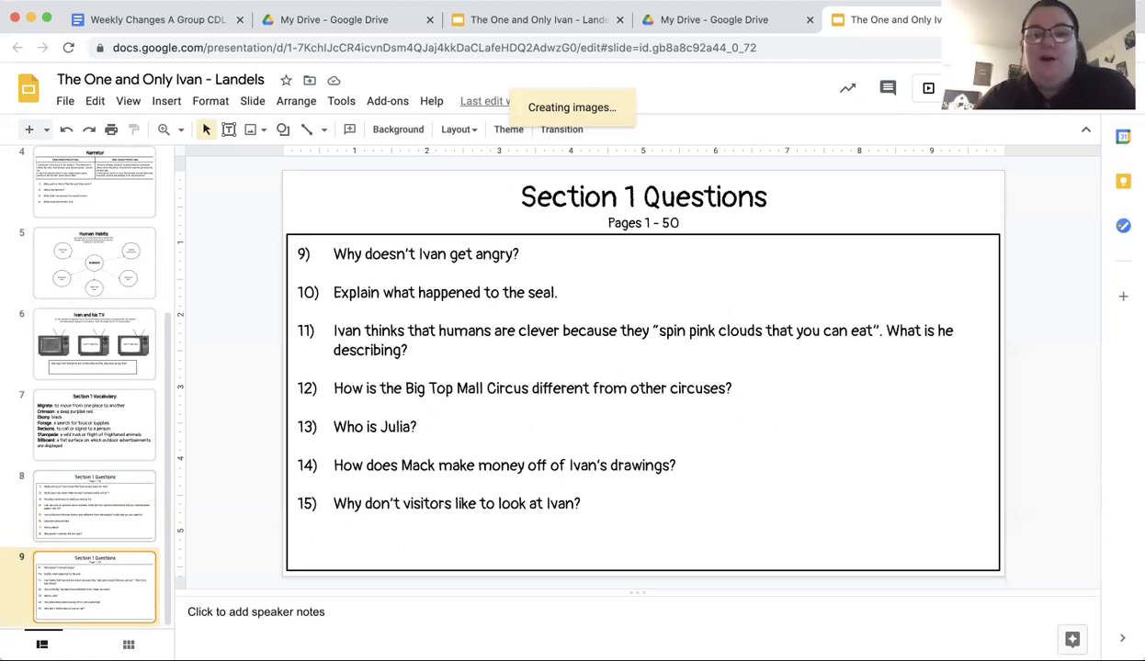
click(95, 506)
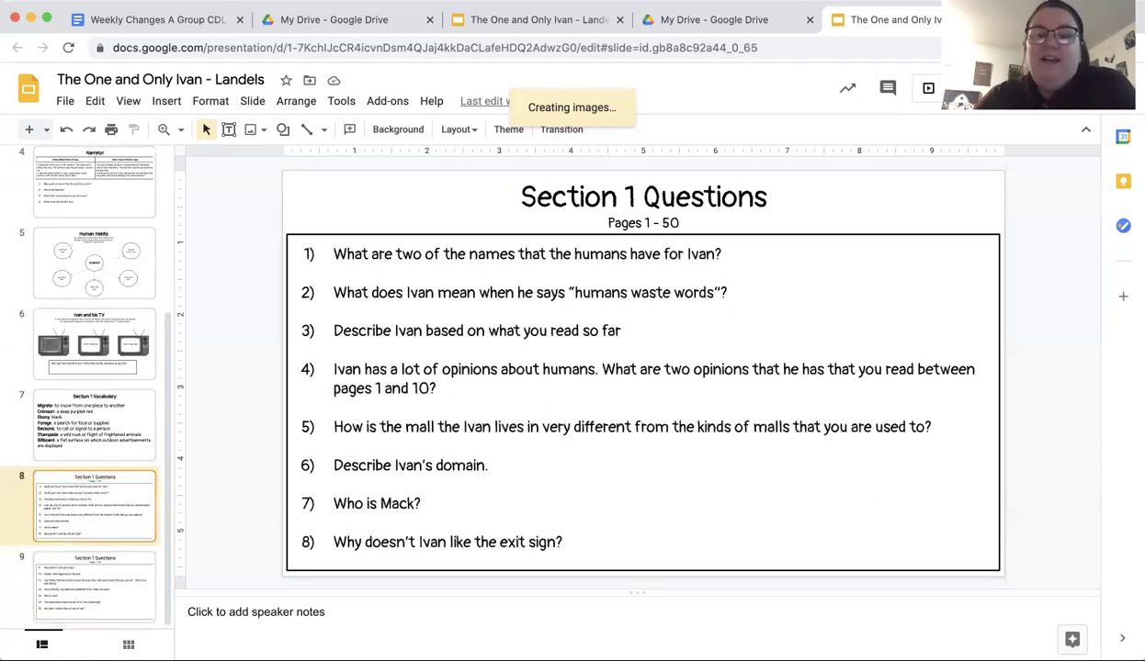
click(745, 263)
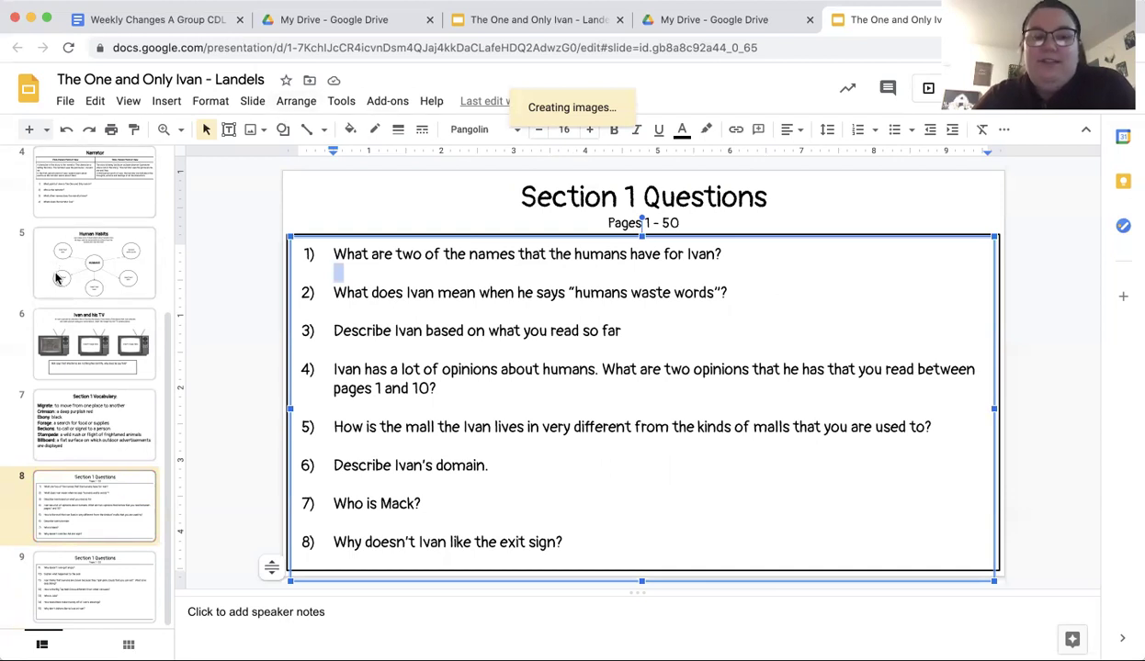
scroll(68, 343, up, 1)
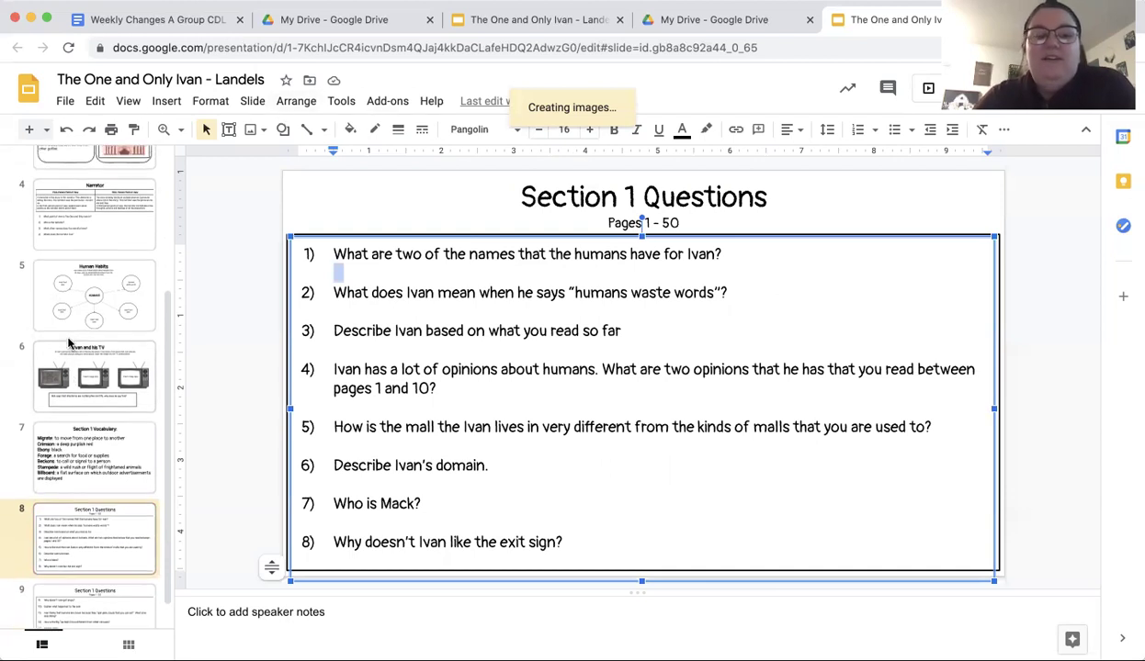
Step from slide 4, Narrator, down to slide 6, Ivan and his TV.
click(53, 204)
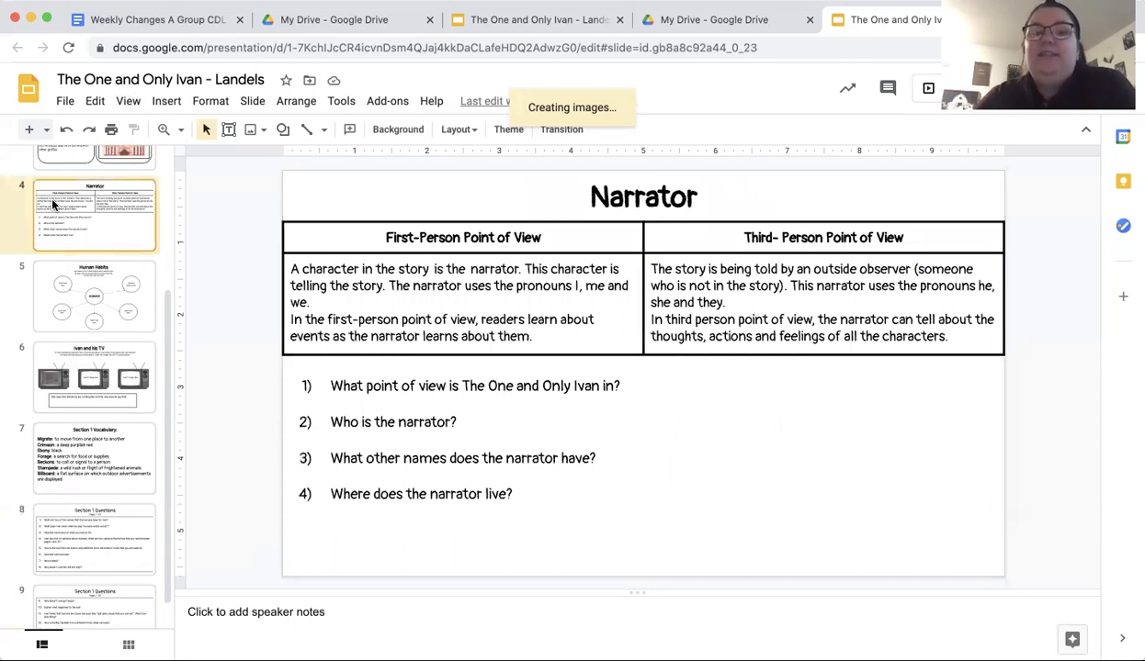
key(Down)
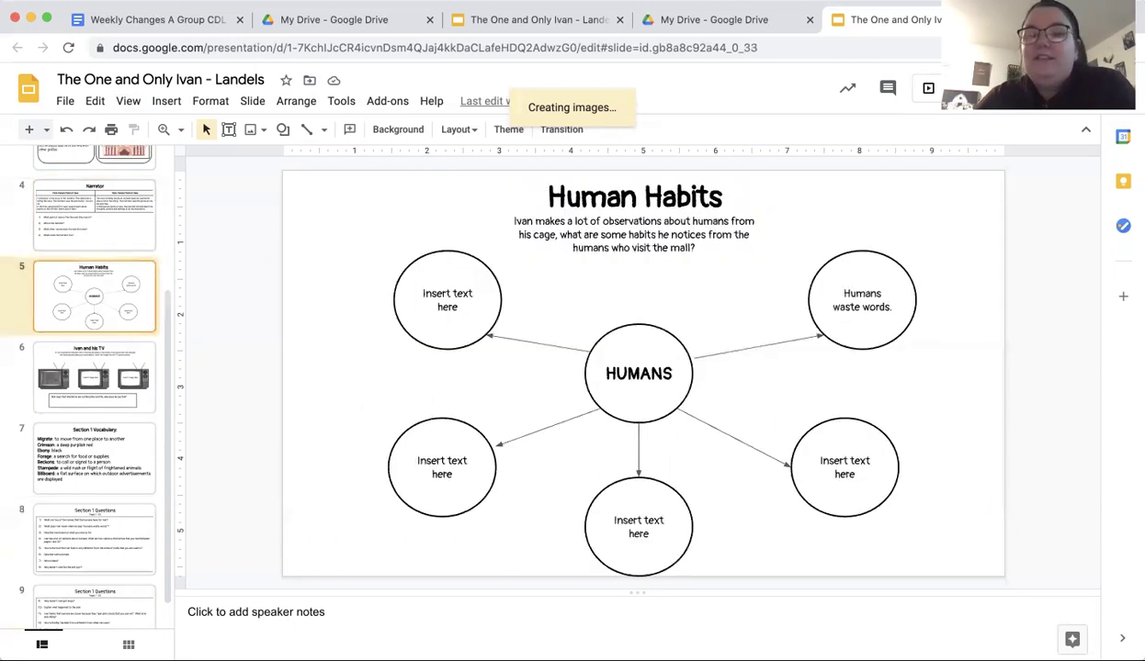
key(Down)
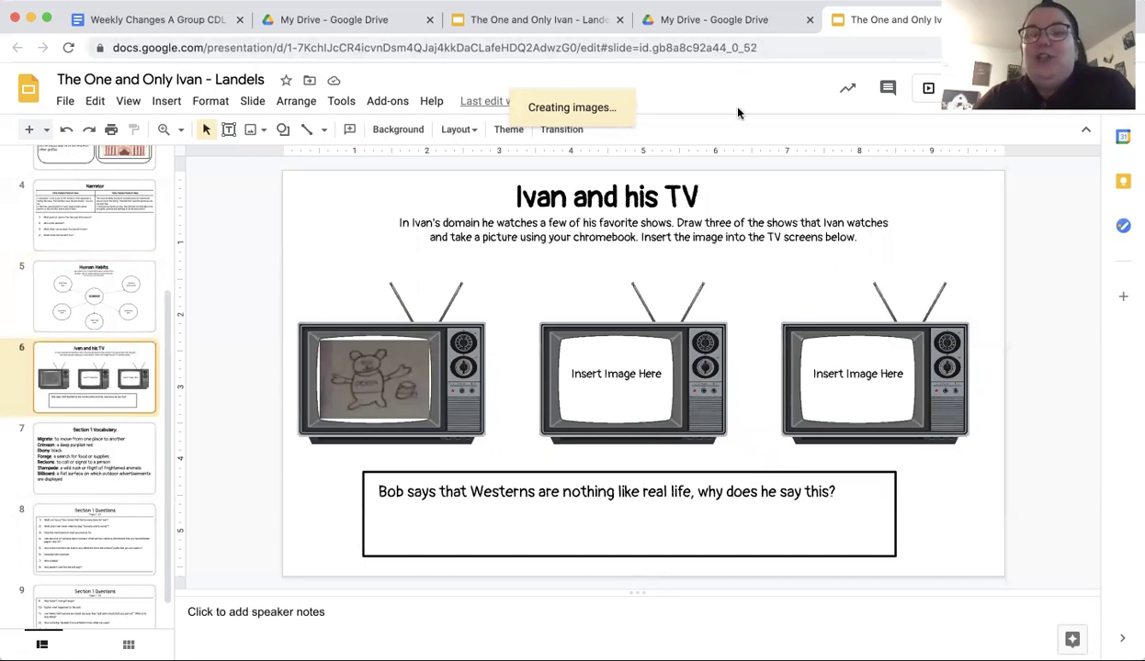
Share the deck with the teacher's e-mail address as an Editor and send the invitation.
click(1029, 87)
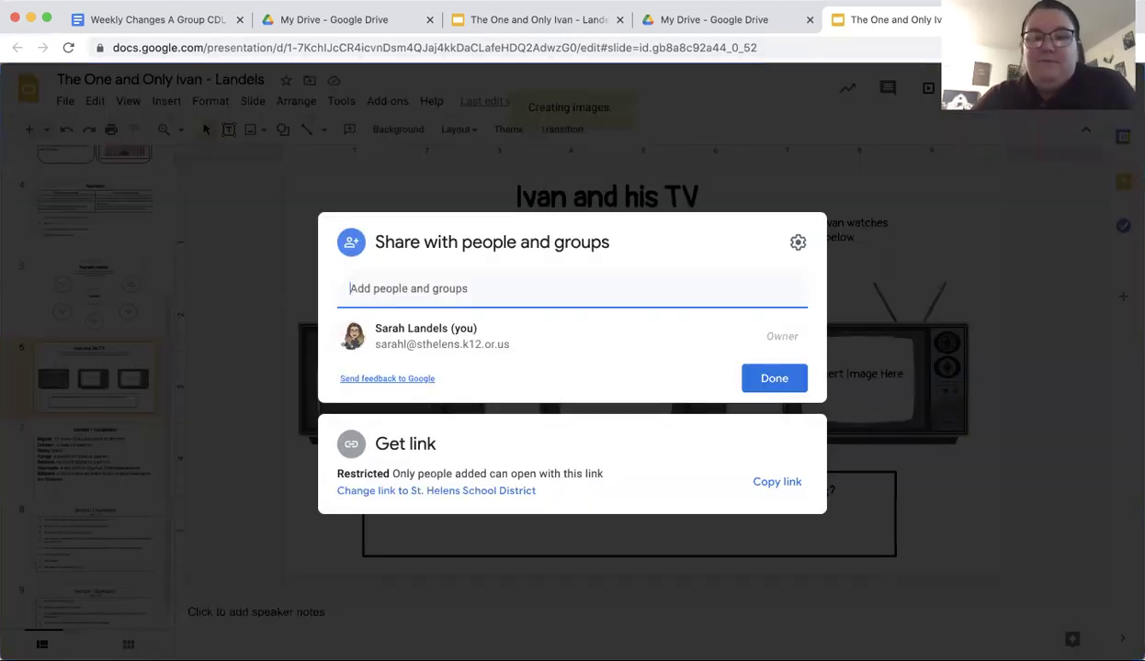
text(sara)
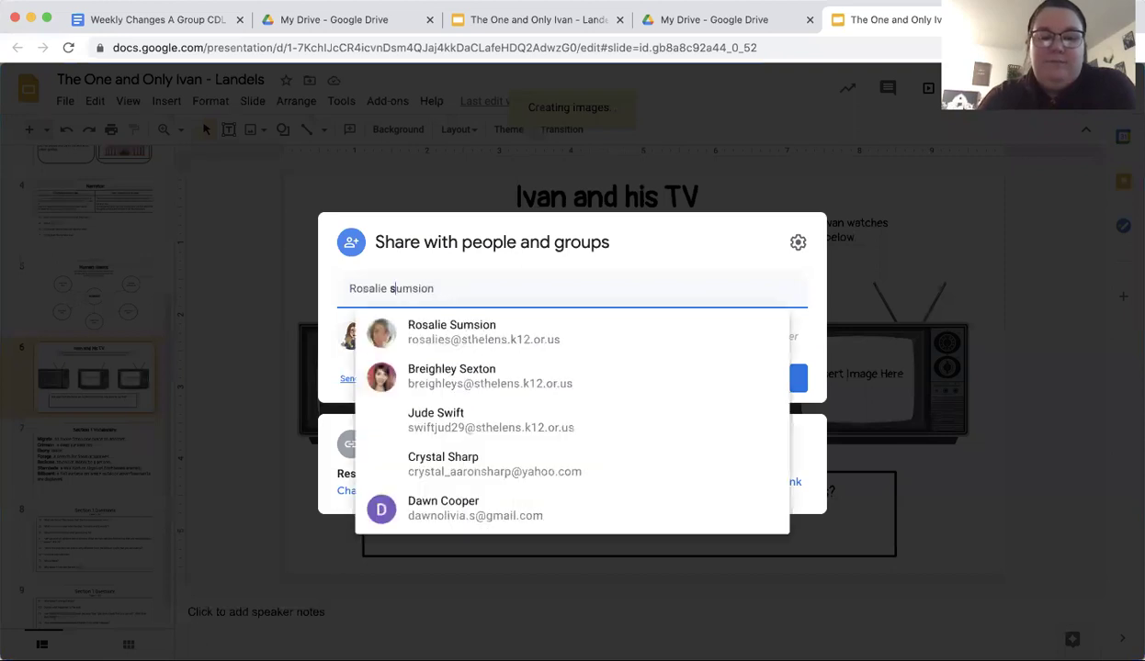
text(h)
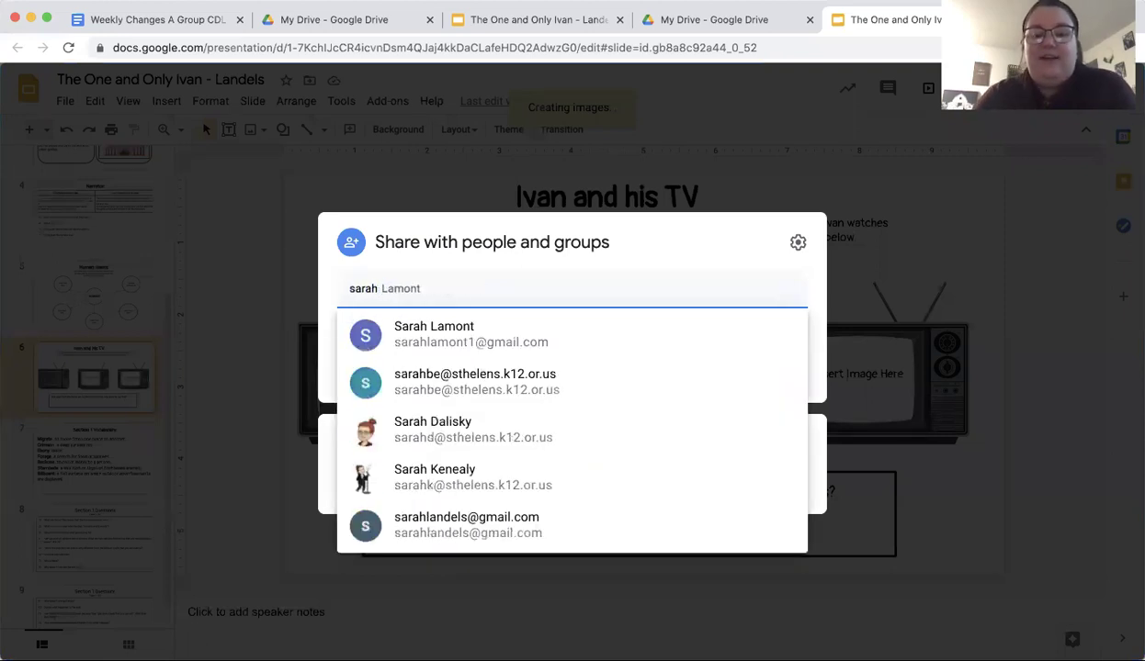
text(l@)
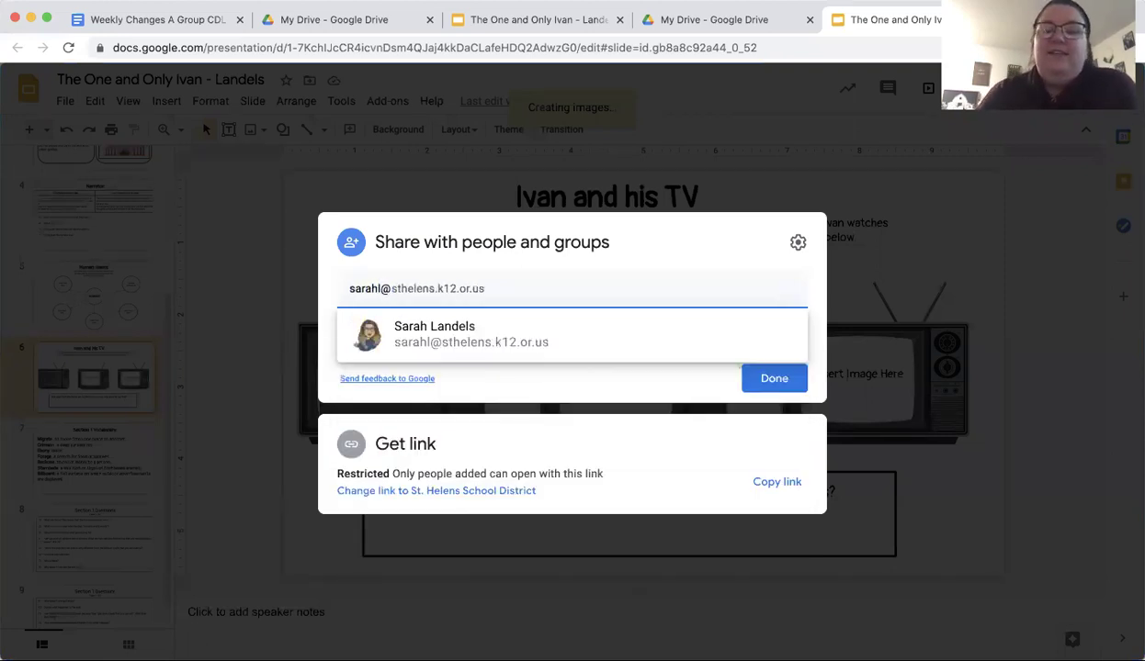
click(473, 338)
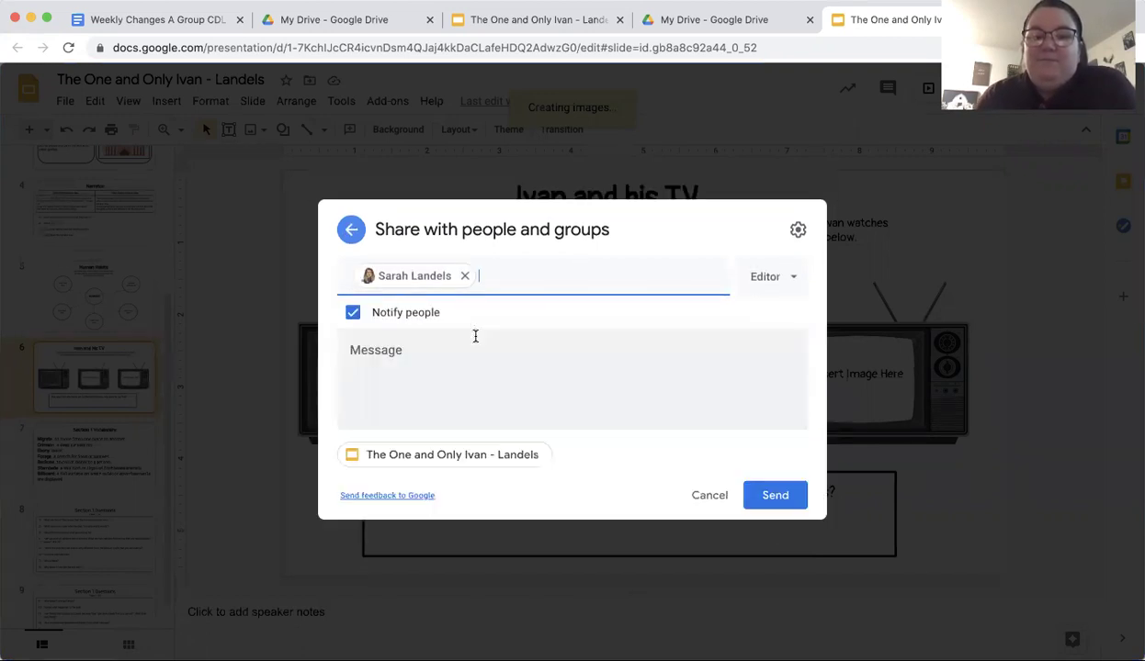
click(776, 495)
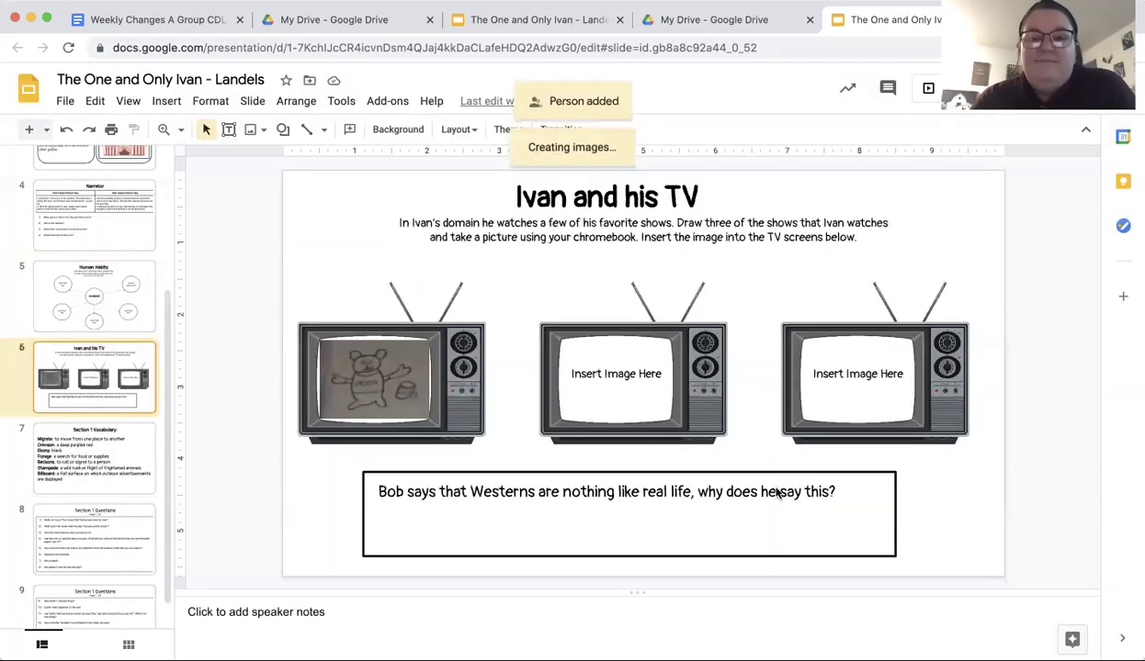